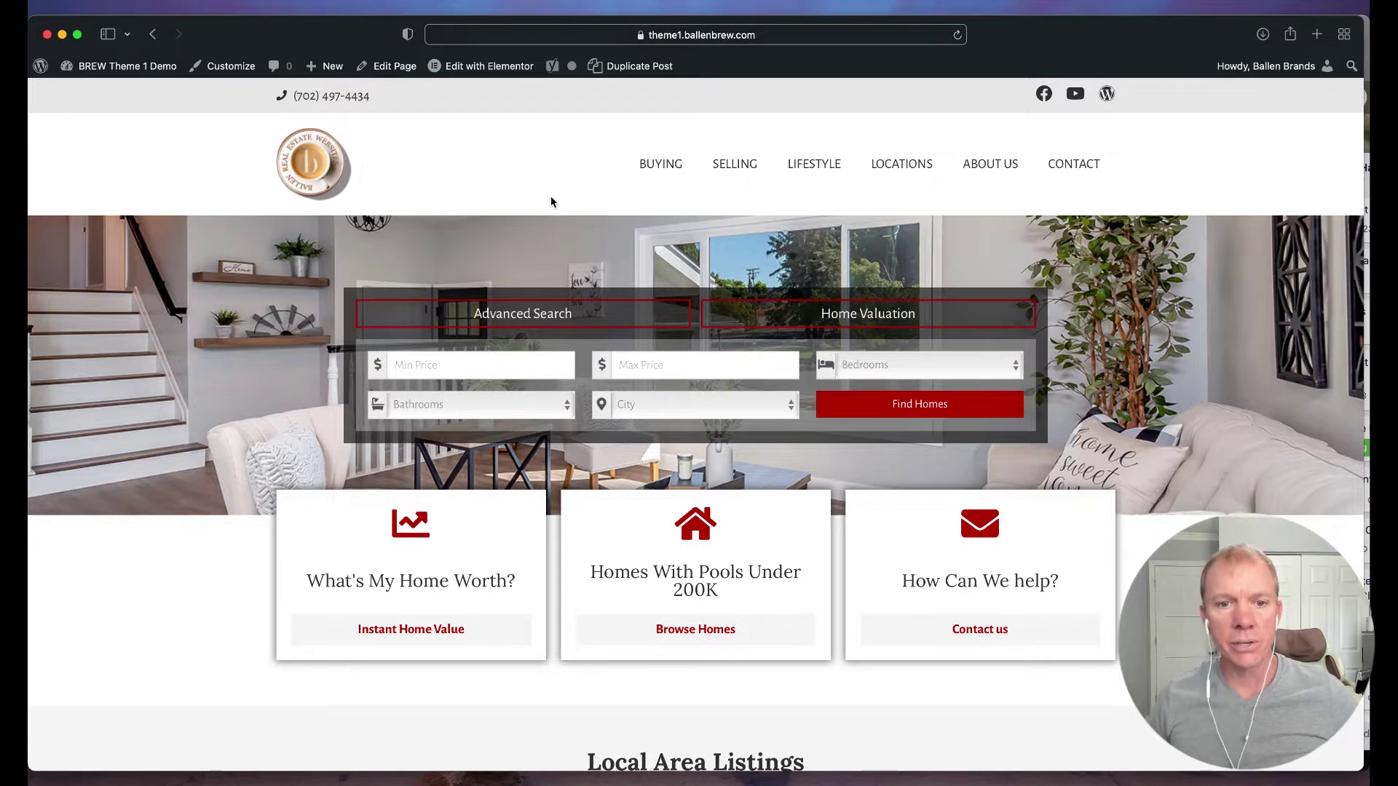
Scroll through the real estate home page, then open it in the Elementor editor
scroll(549, 191, "up", 2)
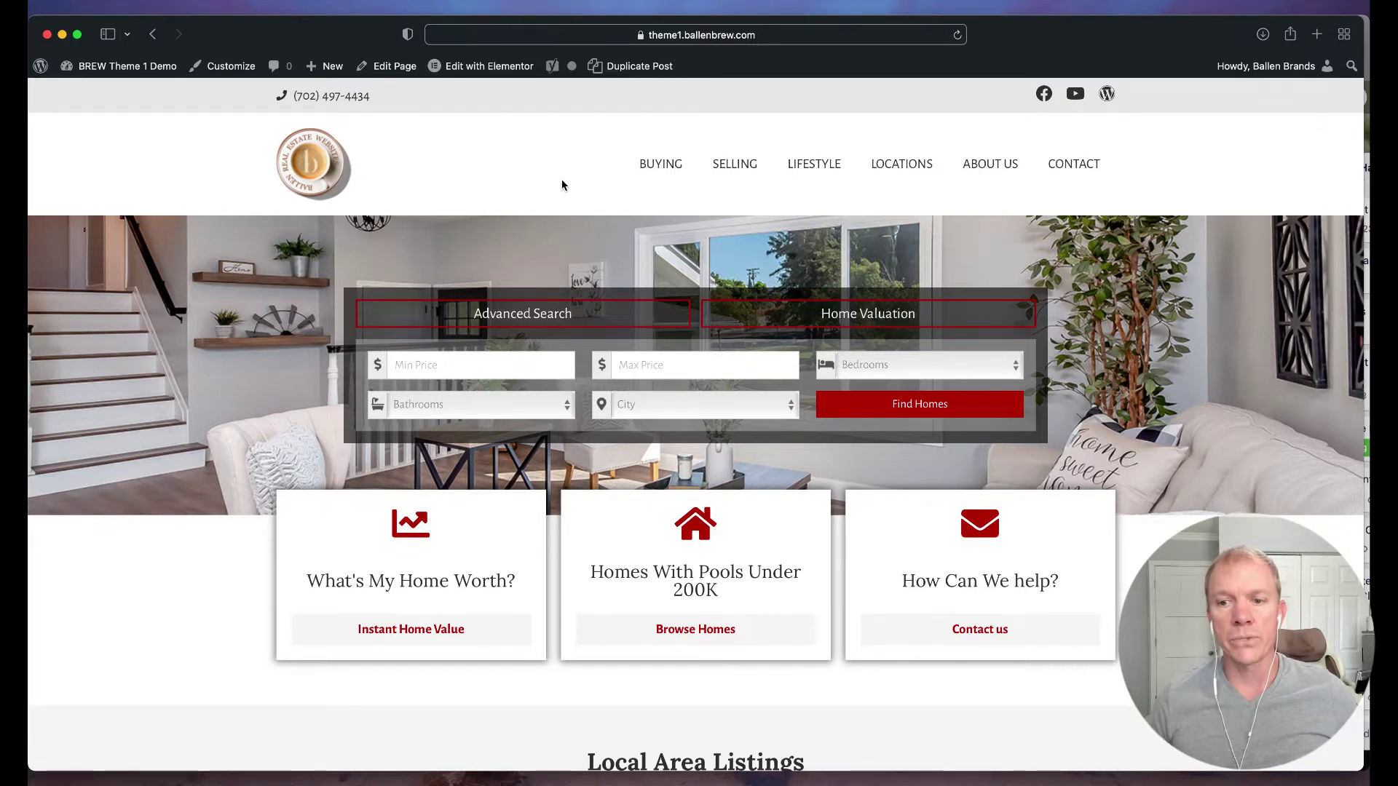
scroll(567, 195, "down", 10)
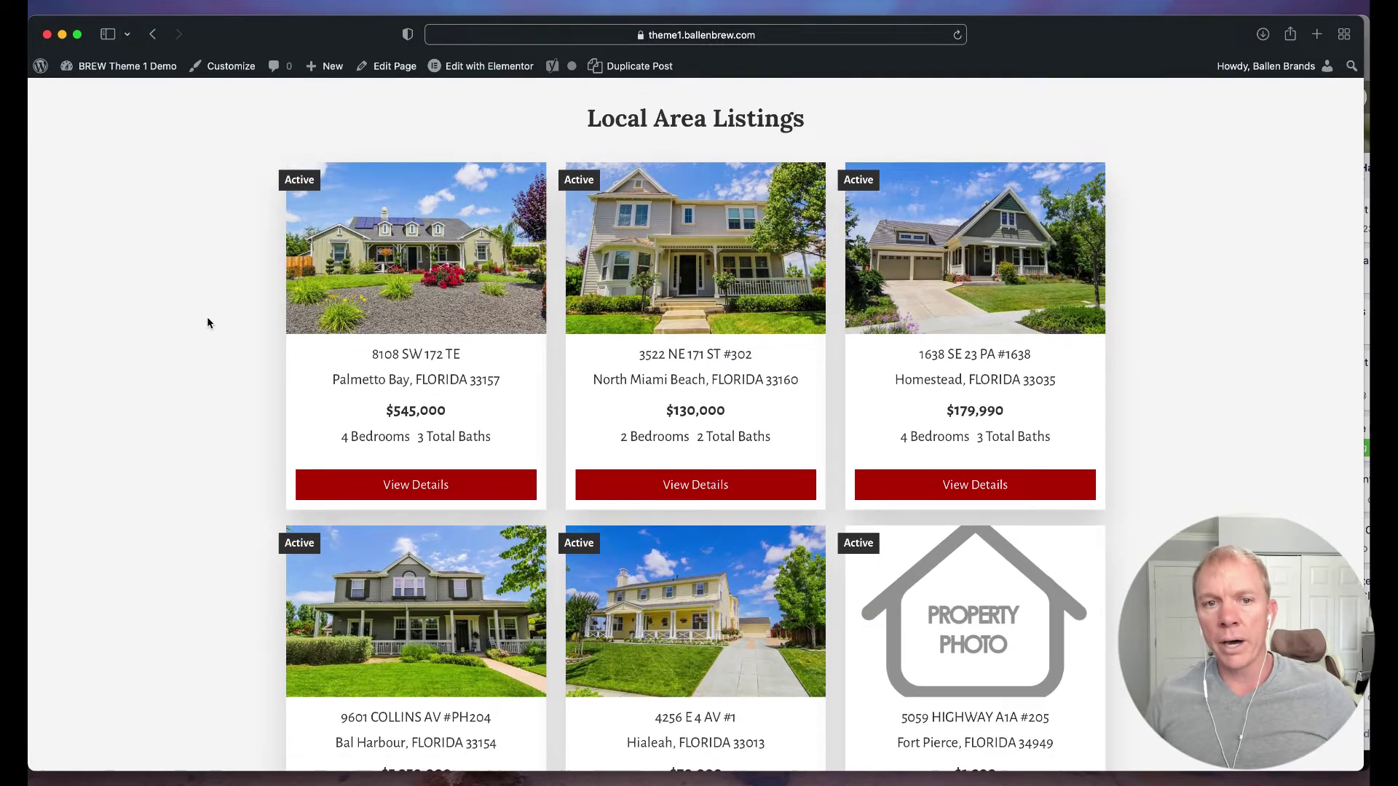
scroll(207, 321, "up", 10)
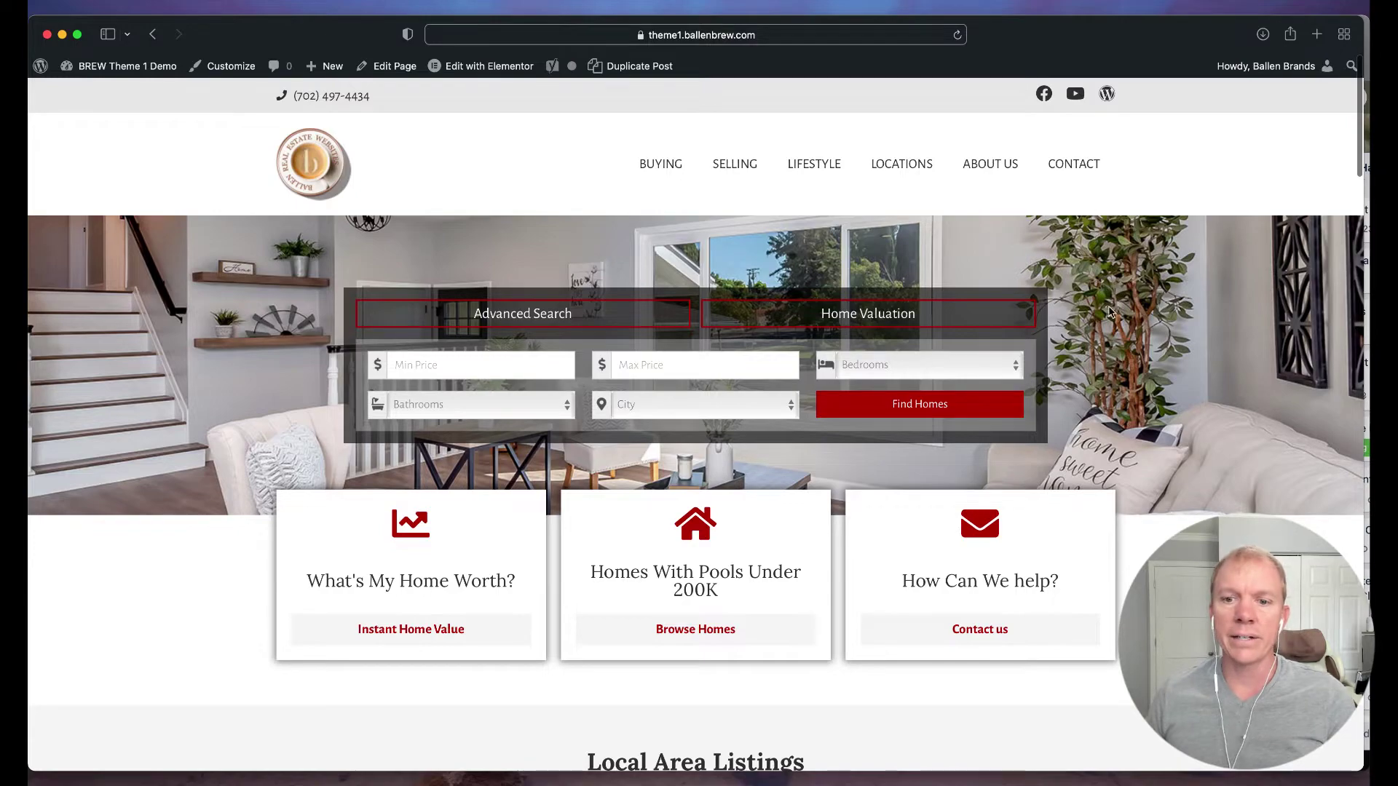
scroll(1109, 312, "down", 4)
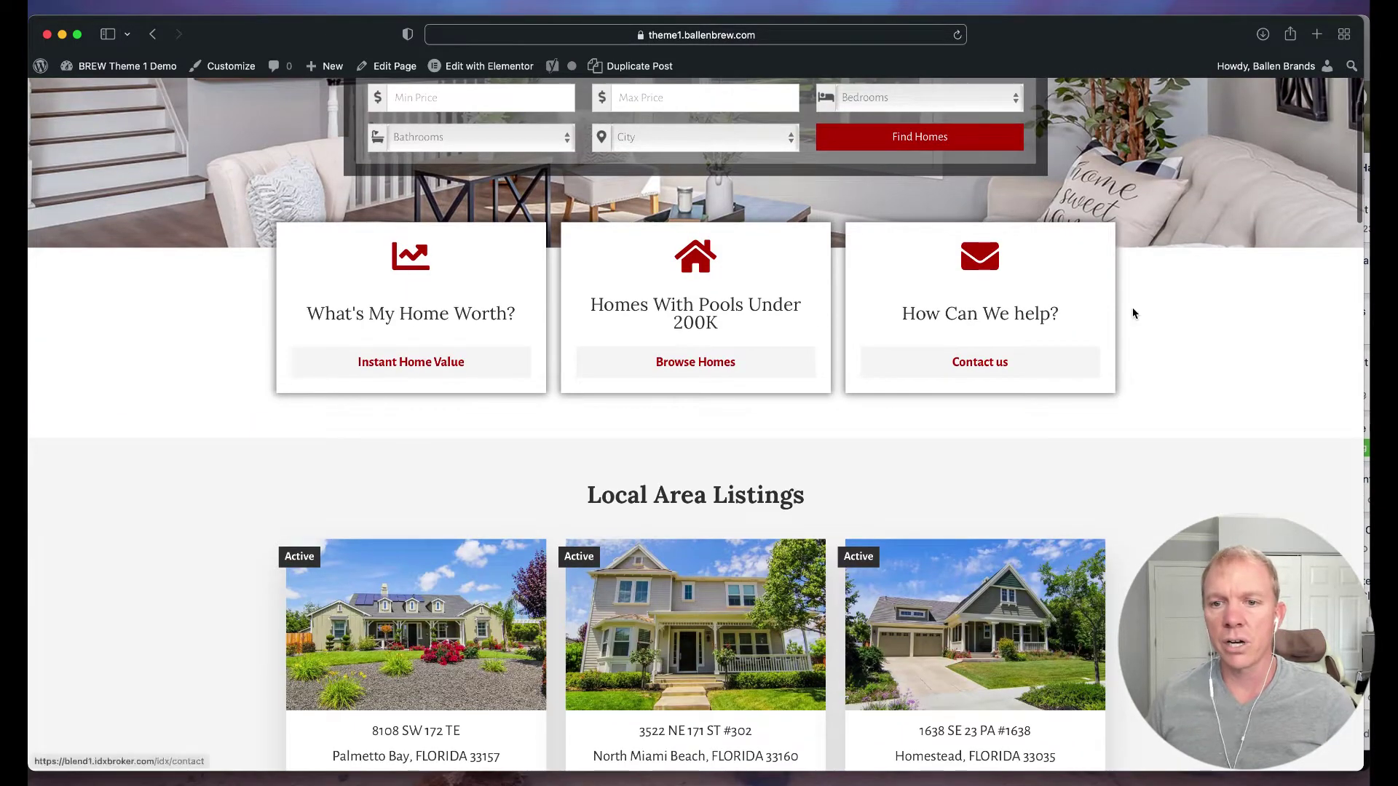
scroll(1133, 314, "down", 9)
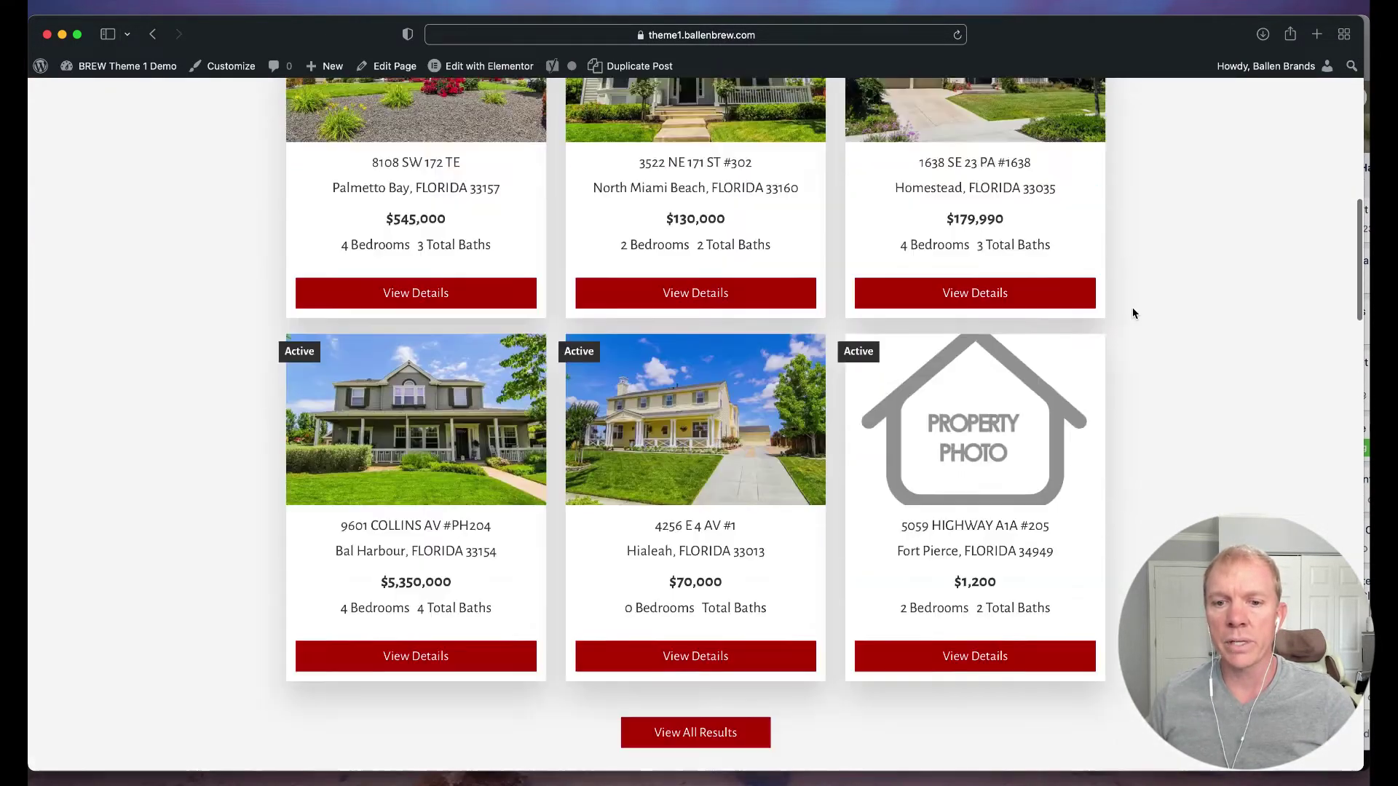
scroll(1133, 313, "up", 12)
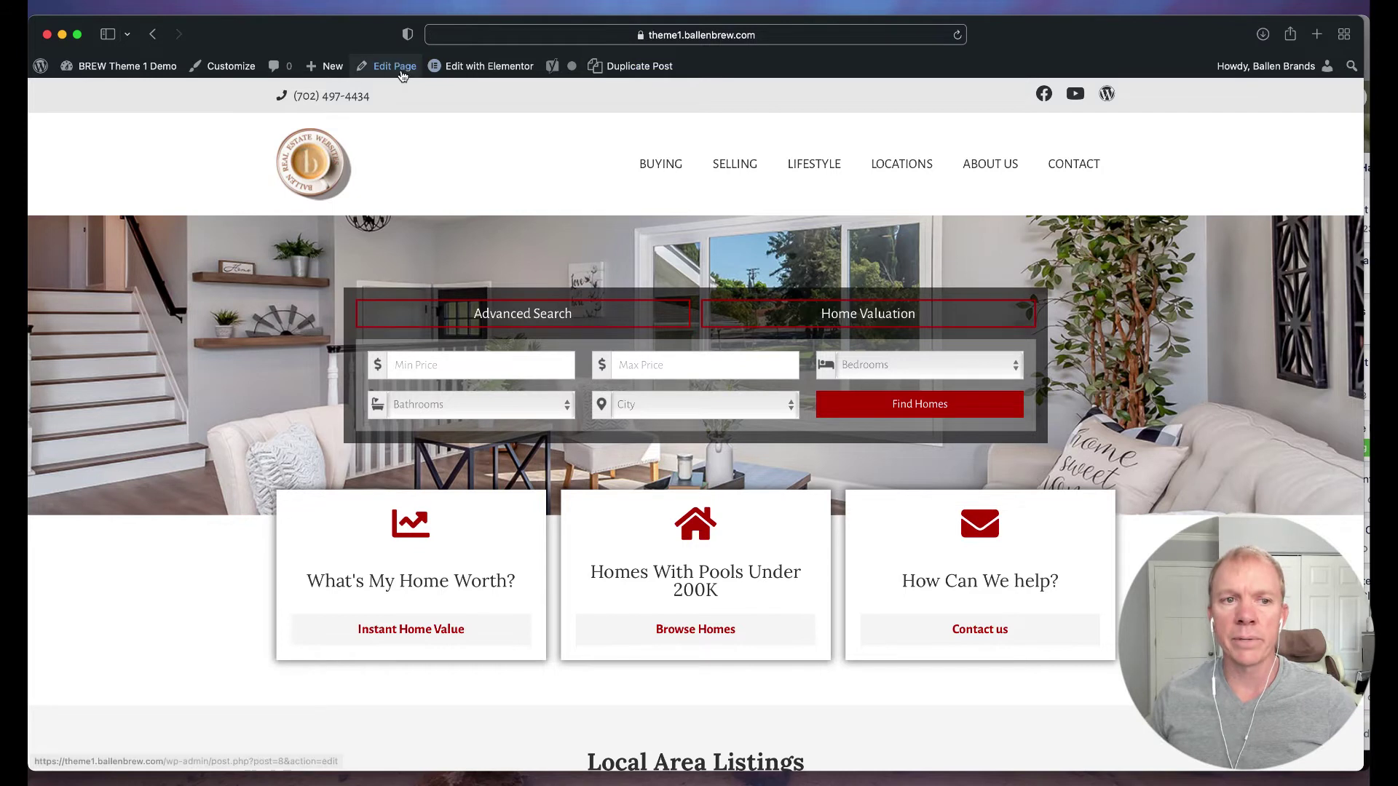
left_click(501, 70)
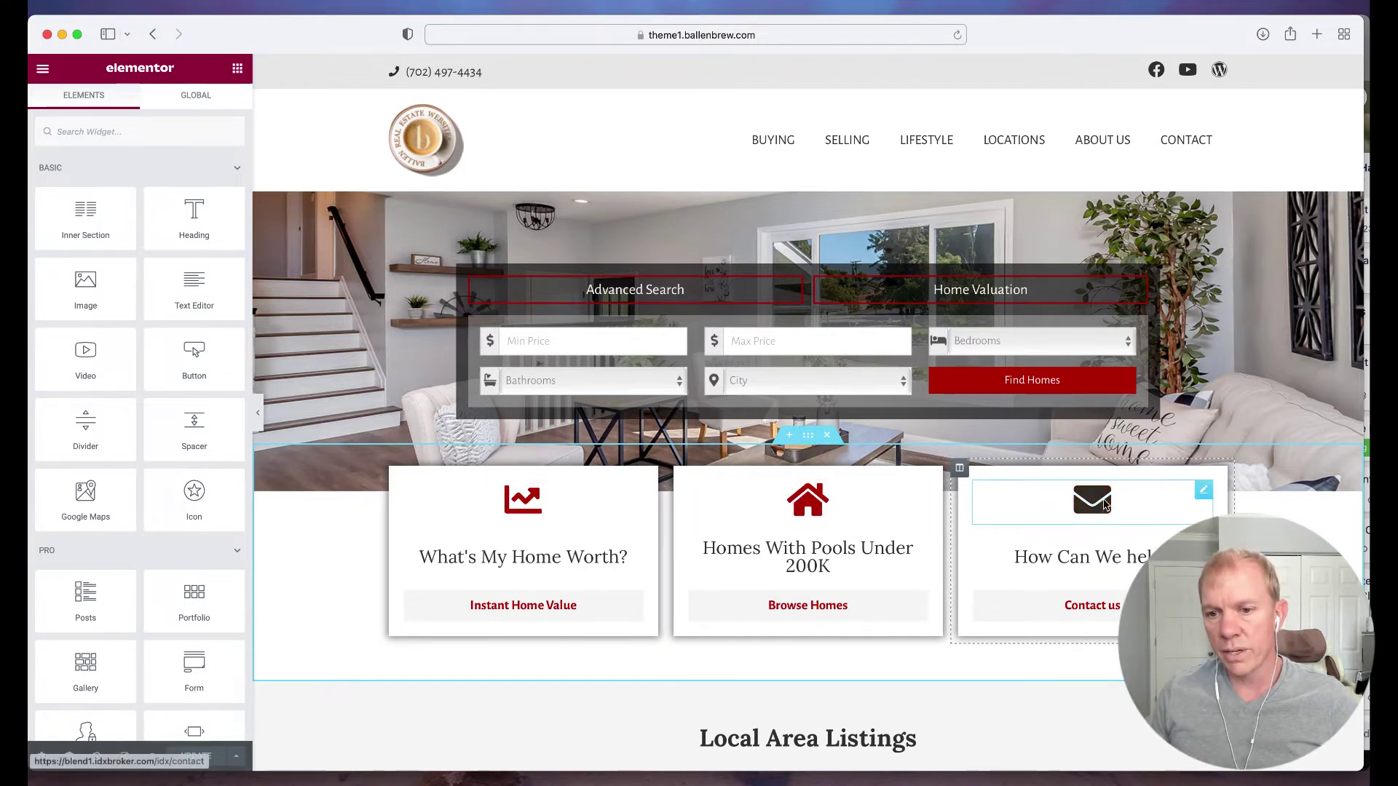
right_click(1141, 509)
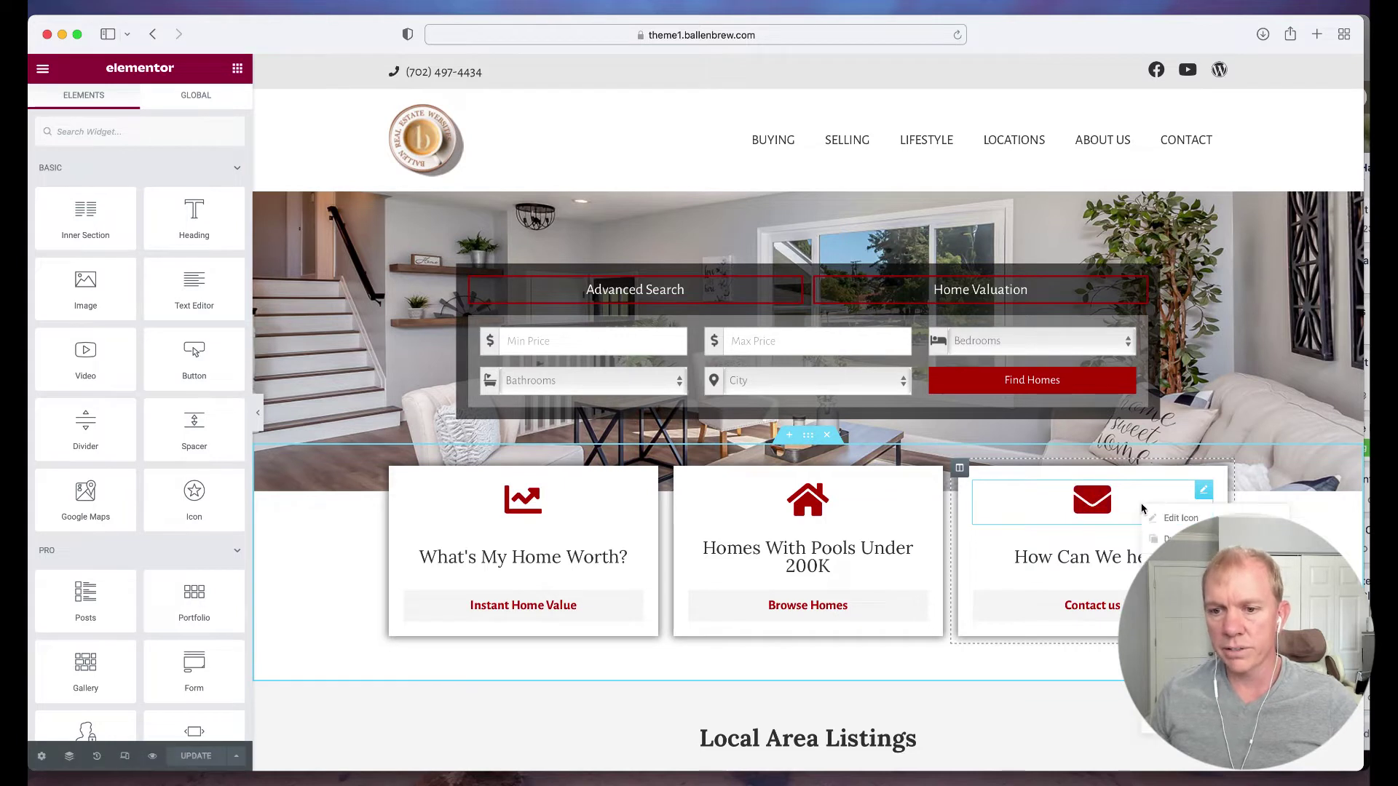
left_click(1063, 502)
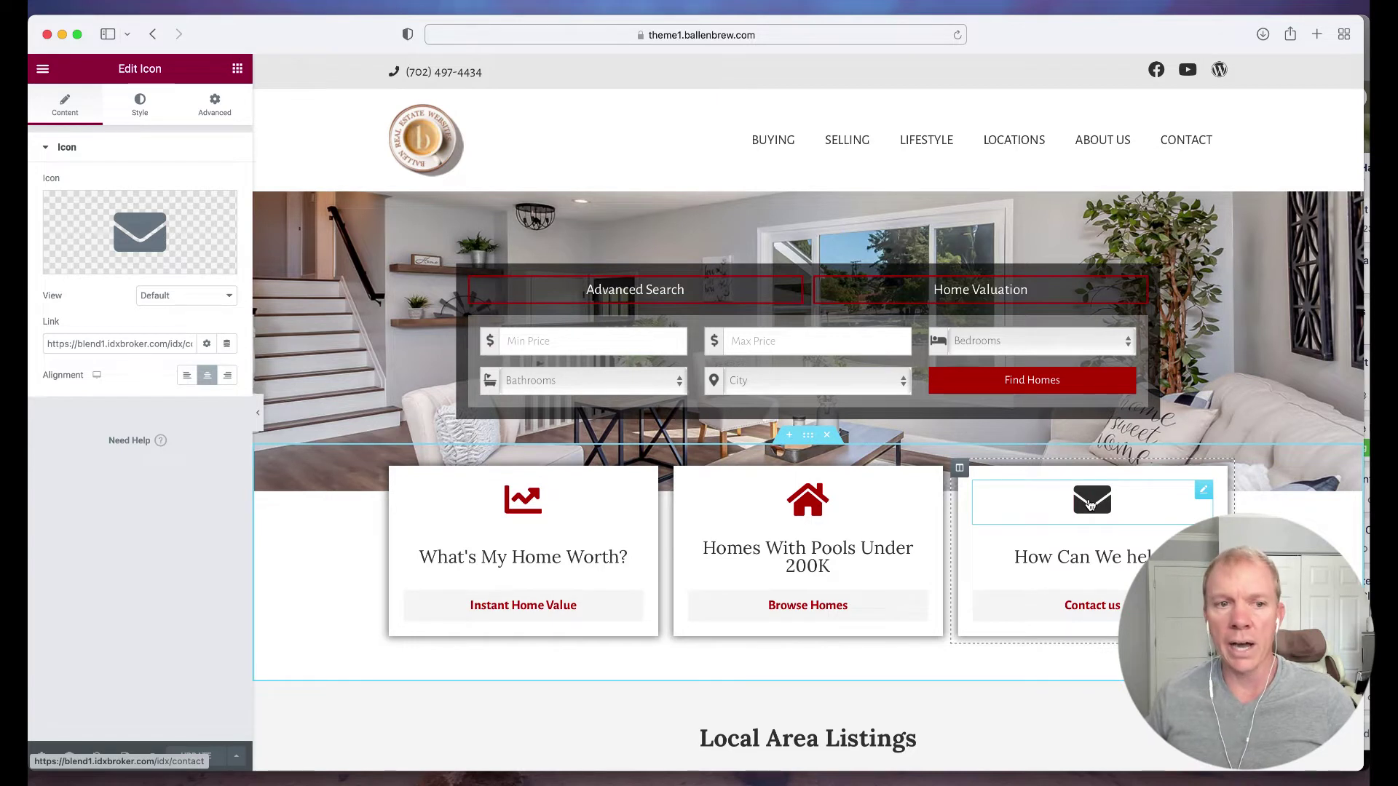
right_click(998, 505)
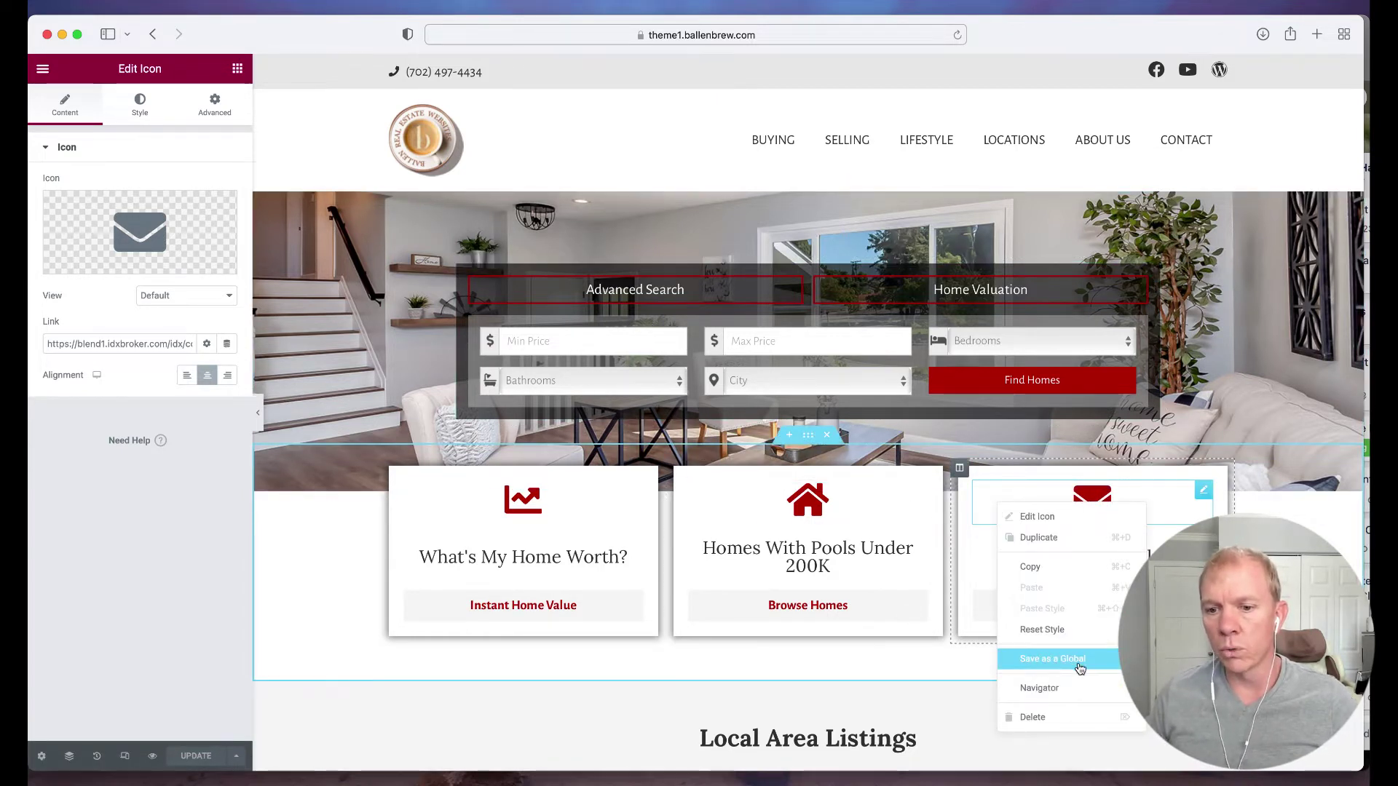
left_click(1165, 557)
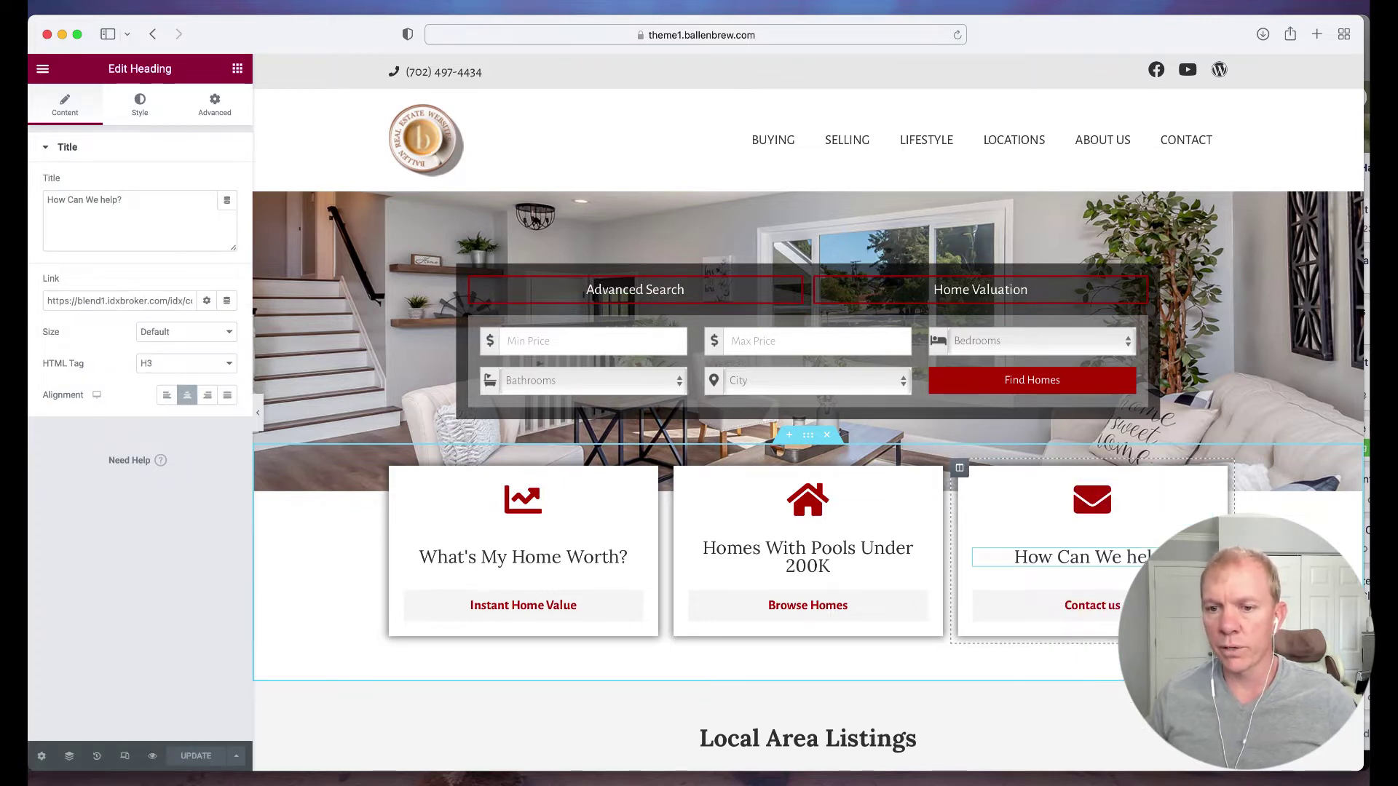
right_click(809, 441)
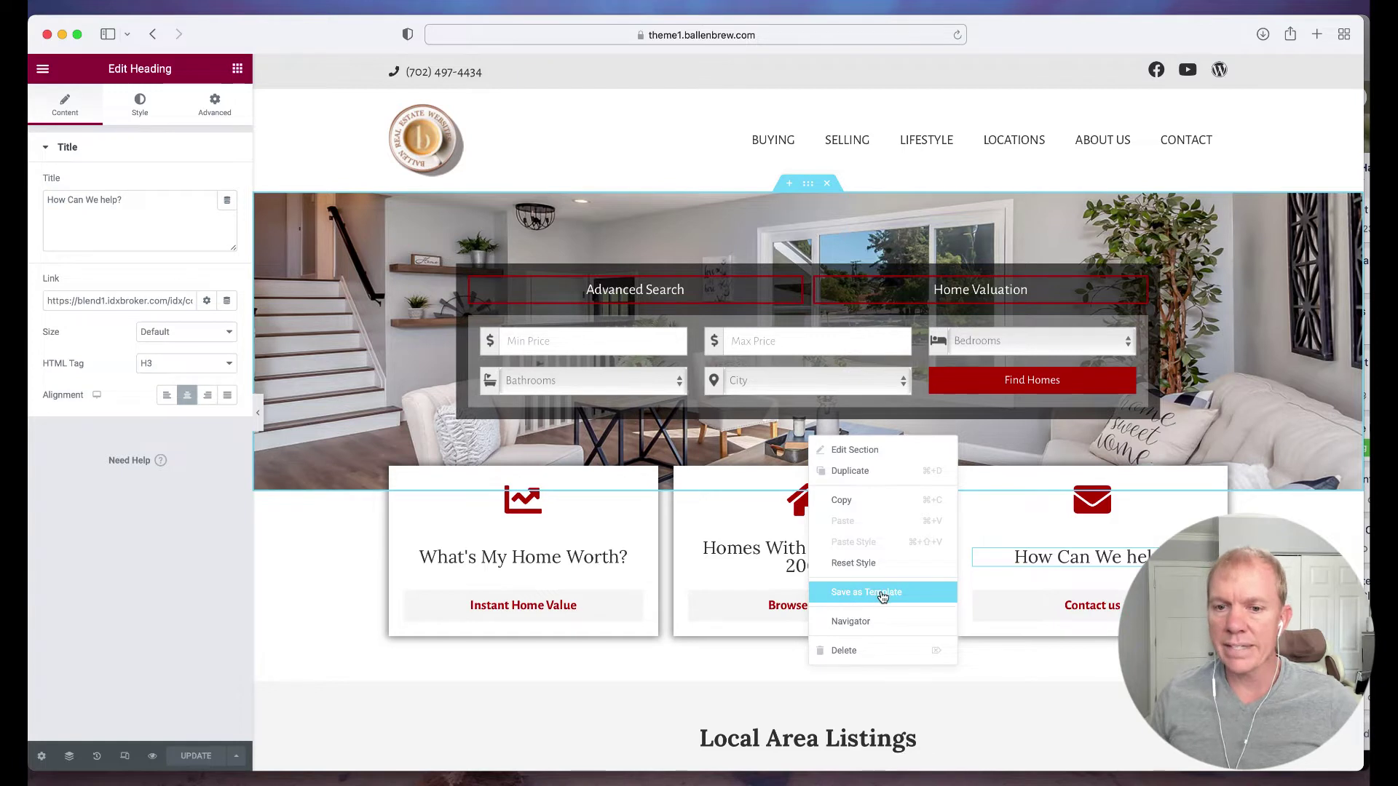
left_click(338, 584)
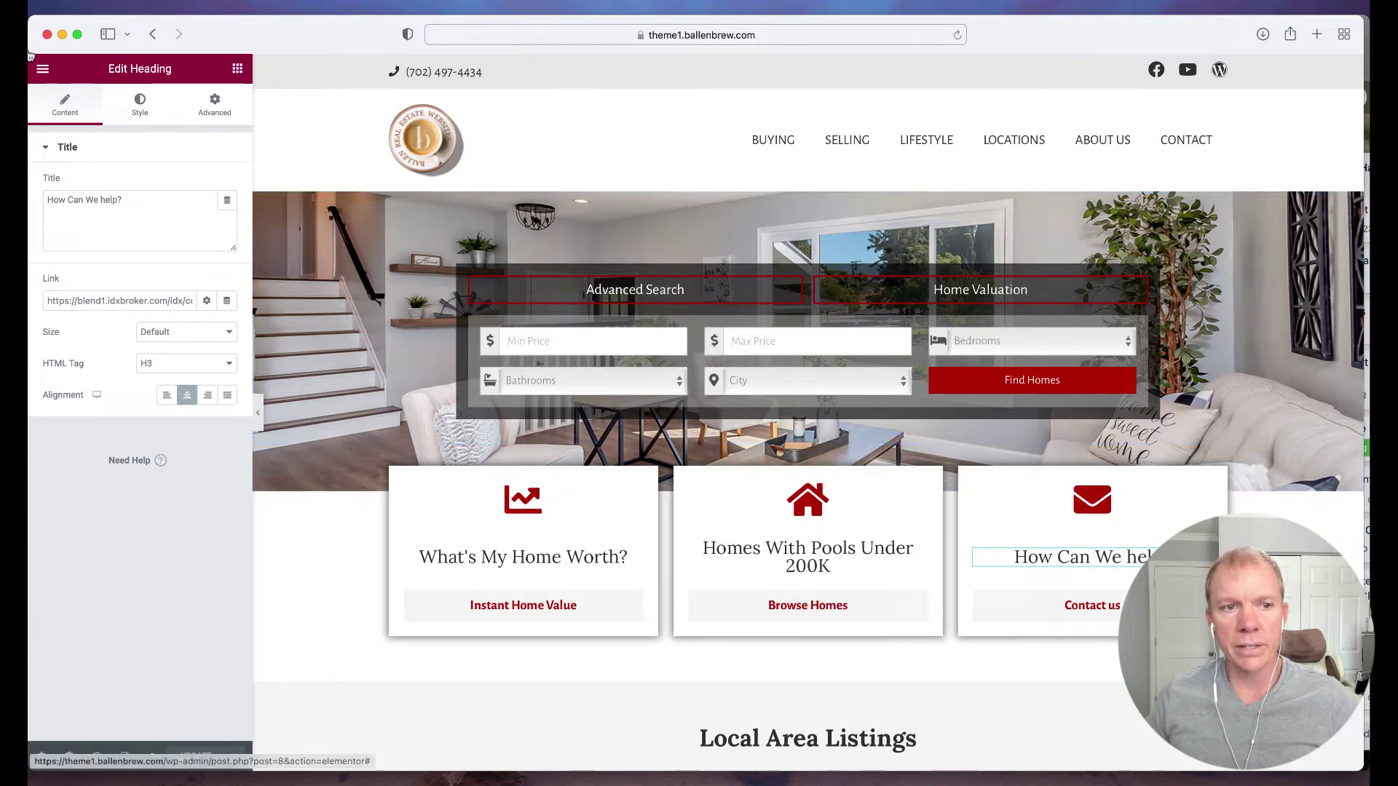
left_click(45, 69)
left_click(234, 68)
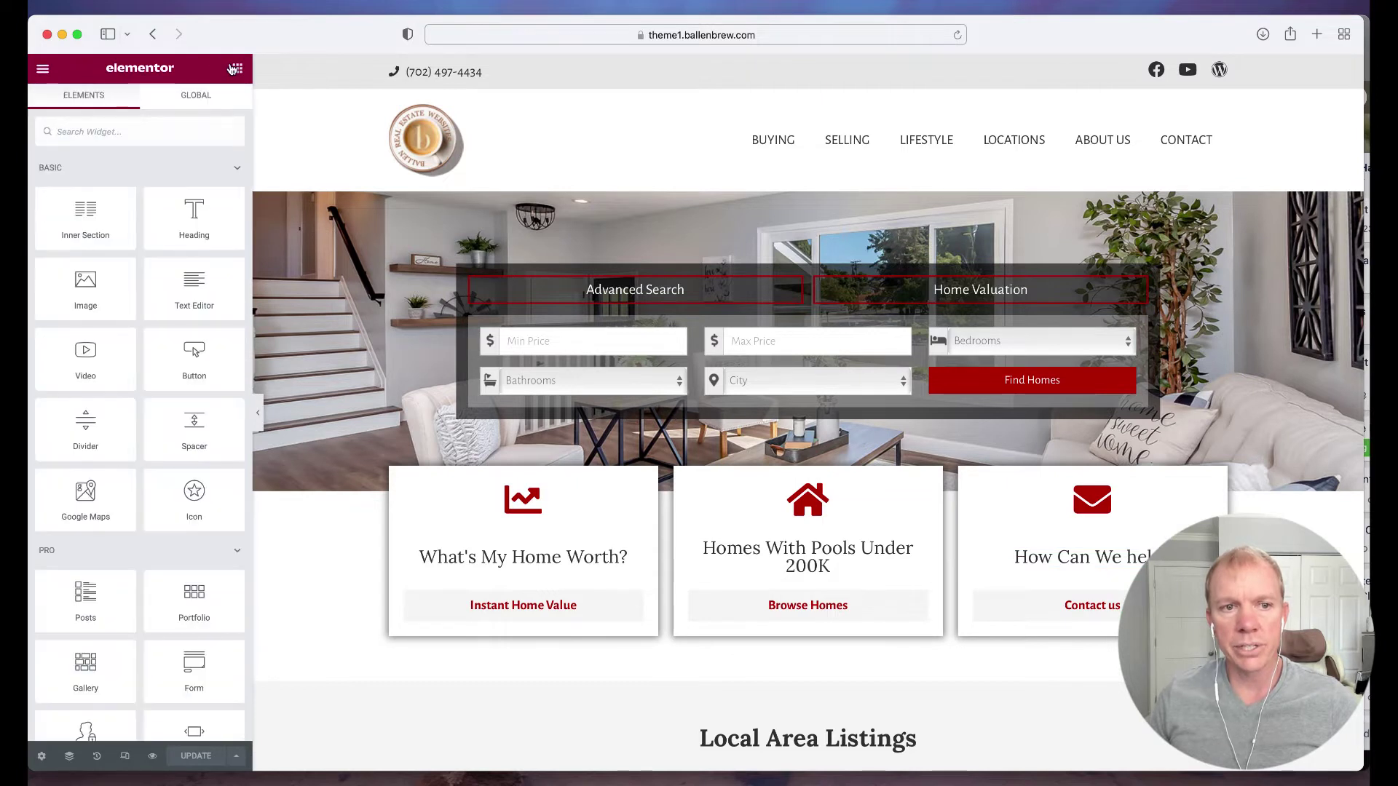
Show the global widgets and open the What Our Clients Say reviews shortcode widget's settings
left_click(188, 98)
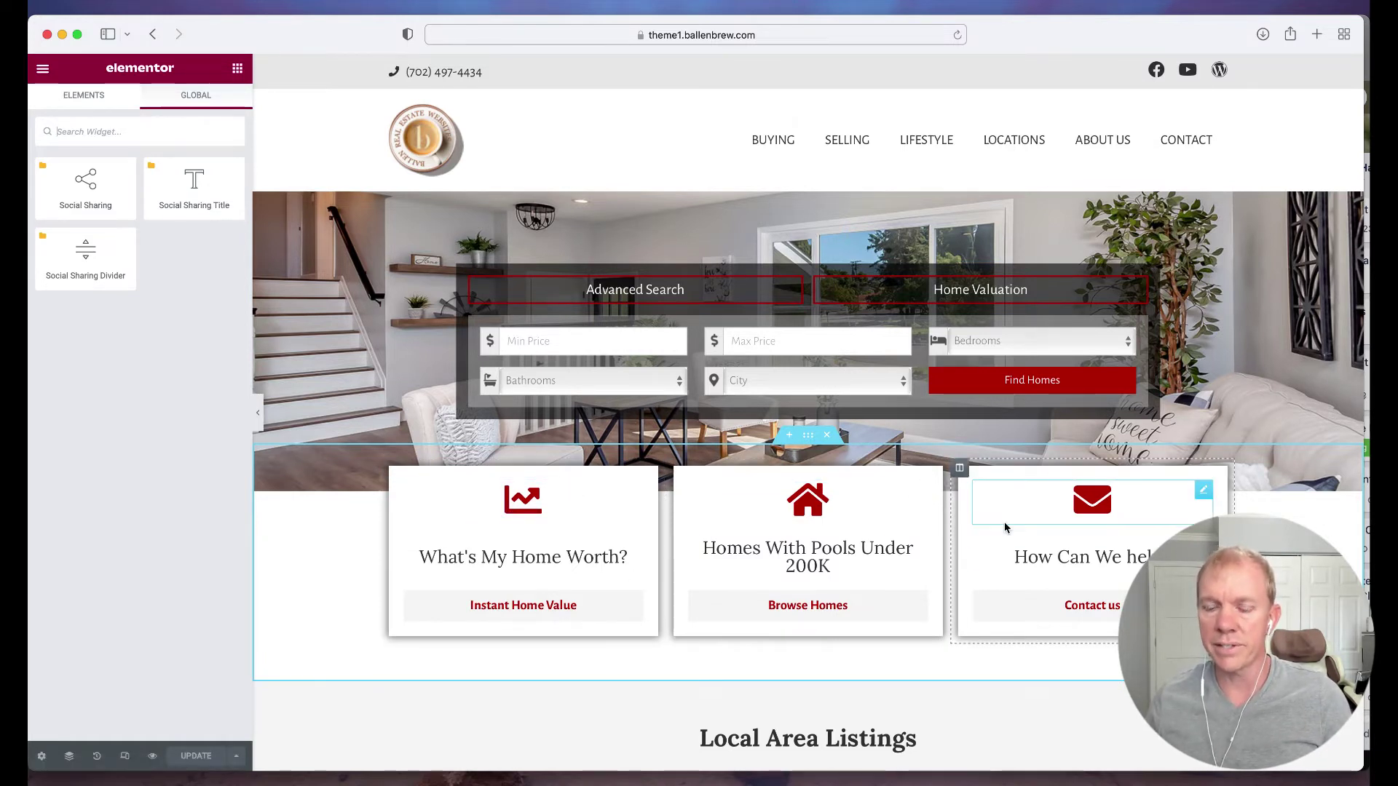
right_click(808, 437)
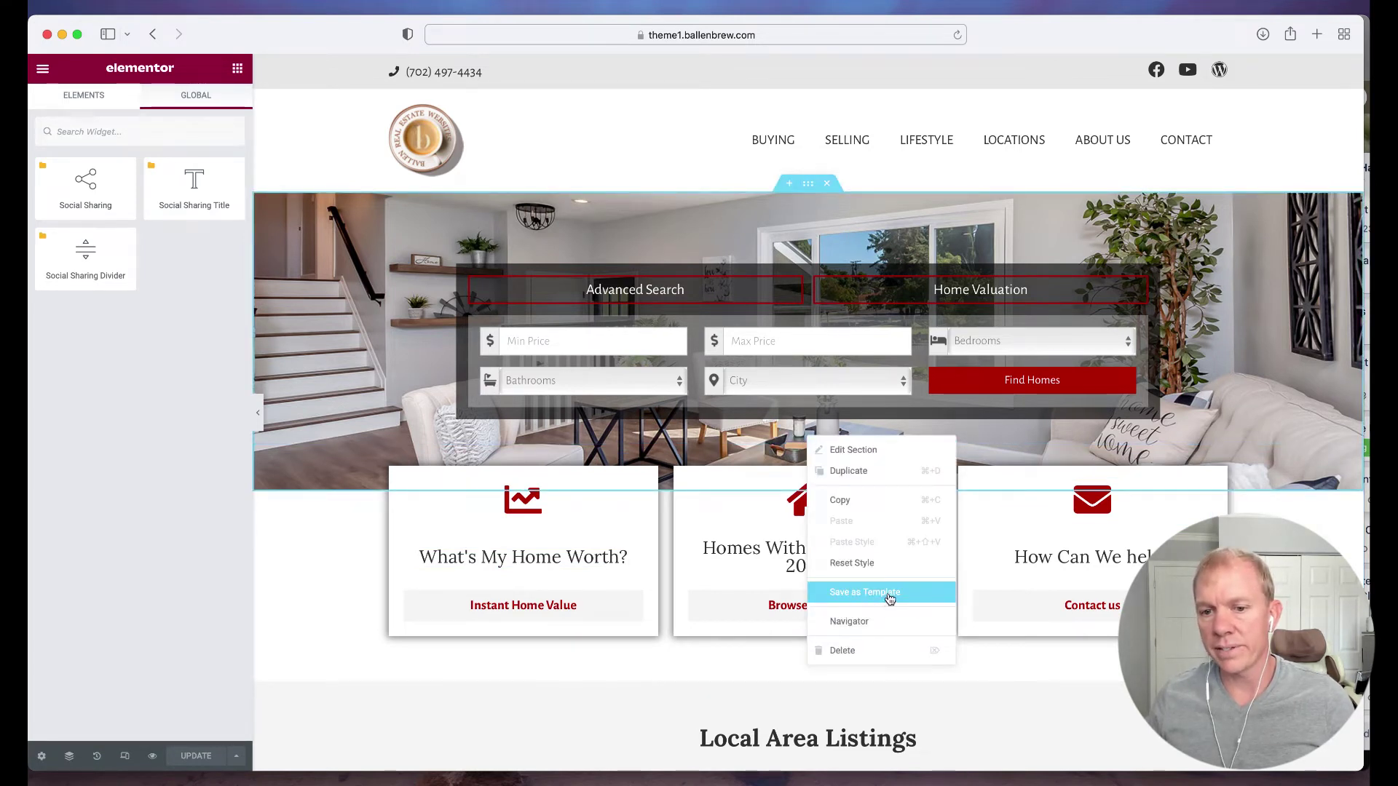
left_click(396, 571)
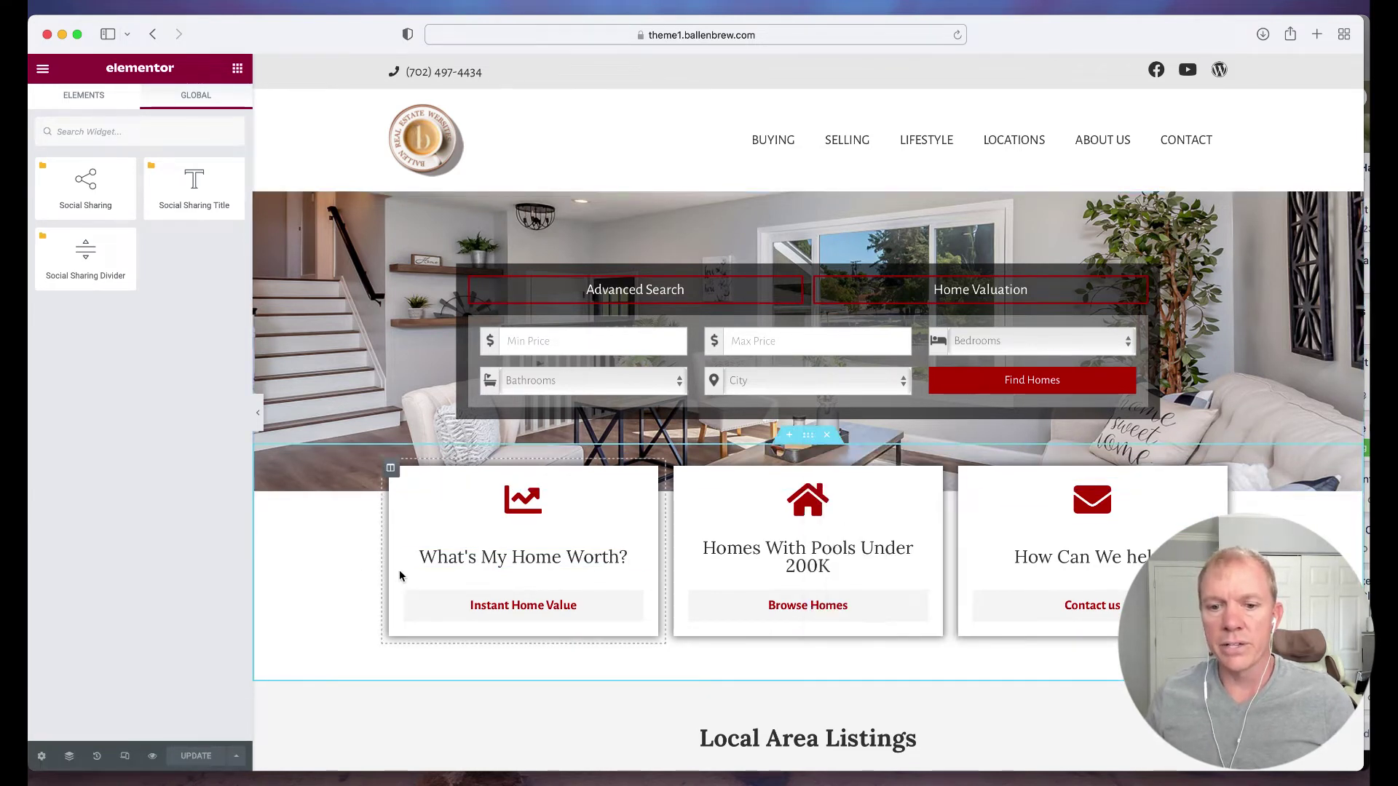
scroll(553, 568, "down", 5)
scroll(705, 559, "down", 15)
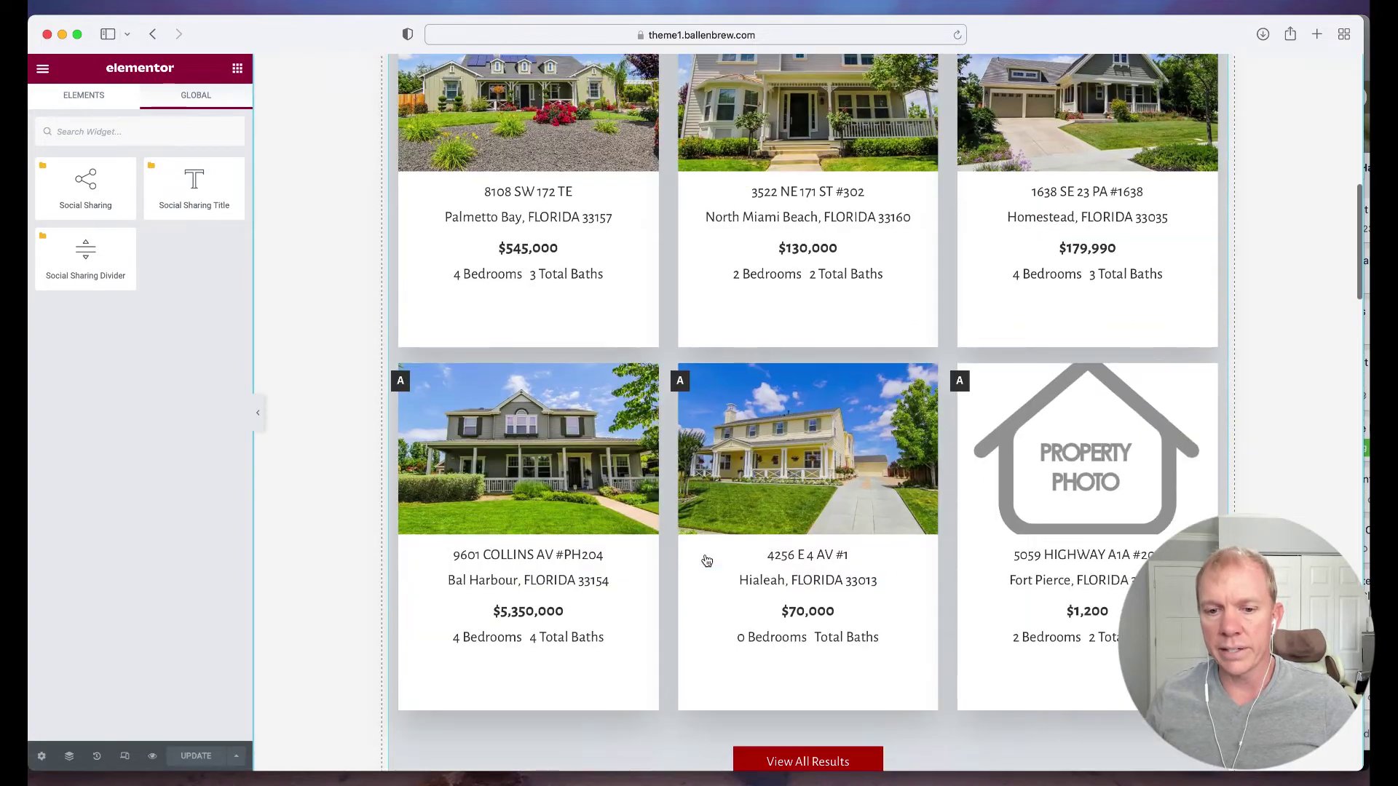
scroll(705, 559, "down", 5)
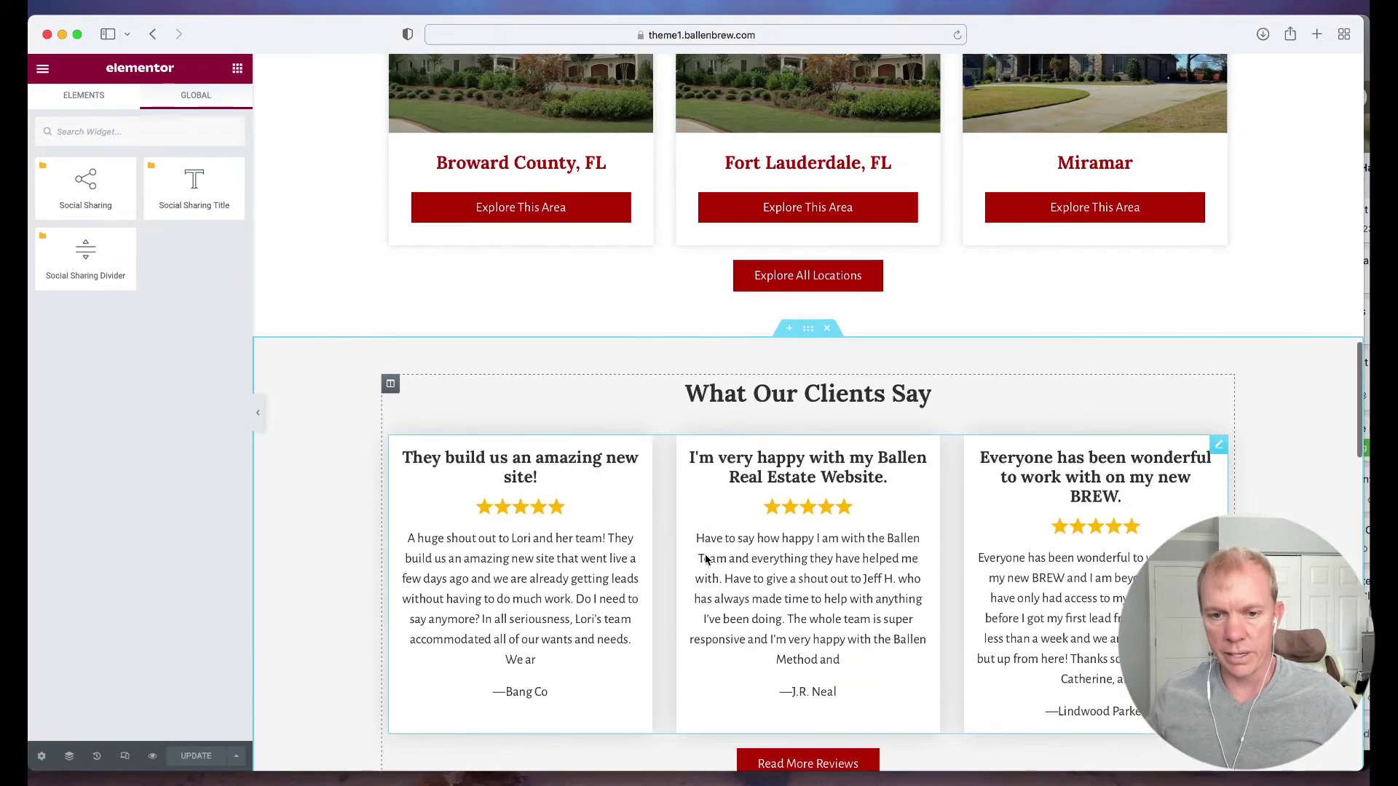
left_click(664, 517)
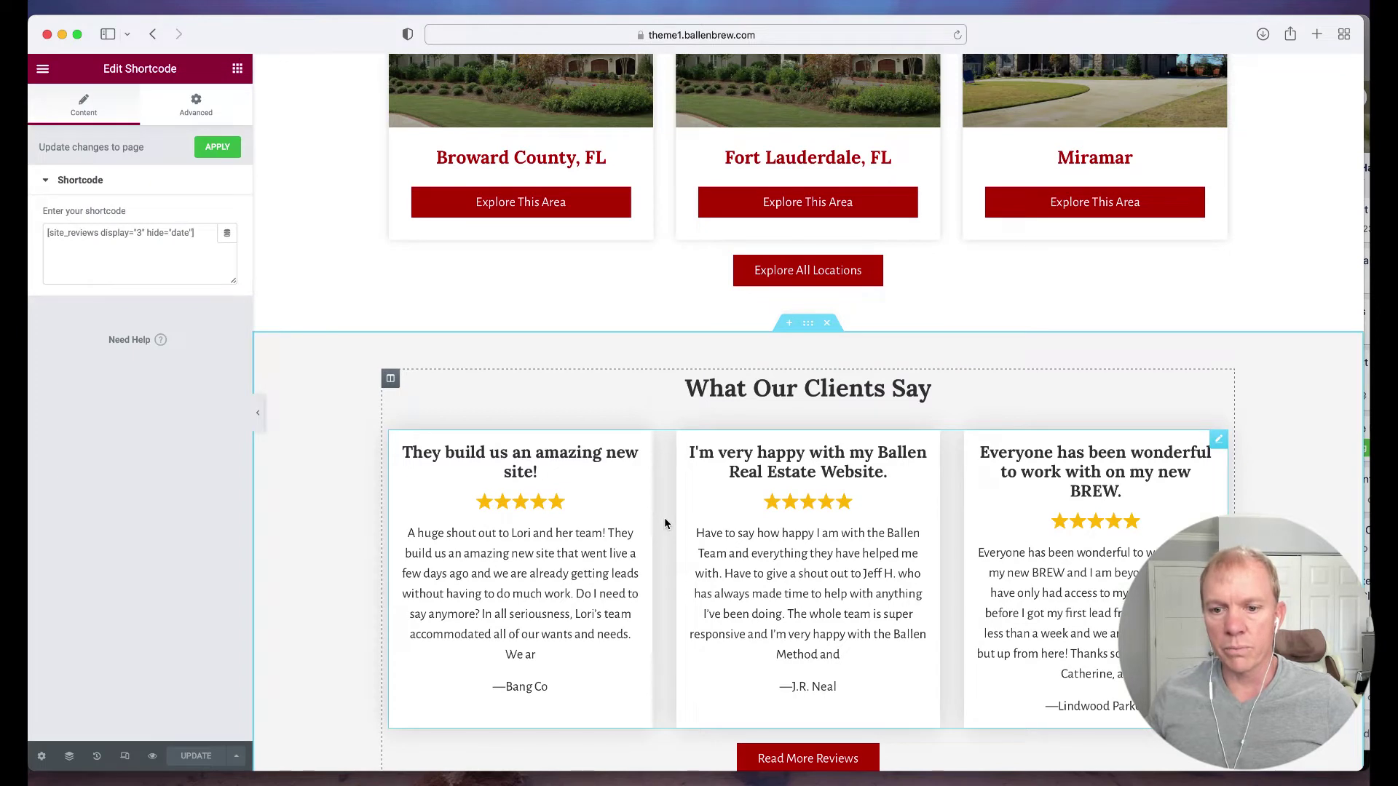
Bring up the context menu of the What Our Clients Say reviews shortcode widget
scroll(664, 517, "down", 1)
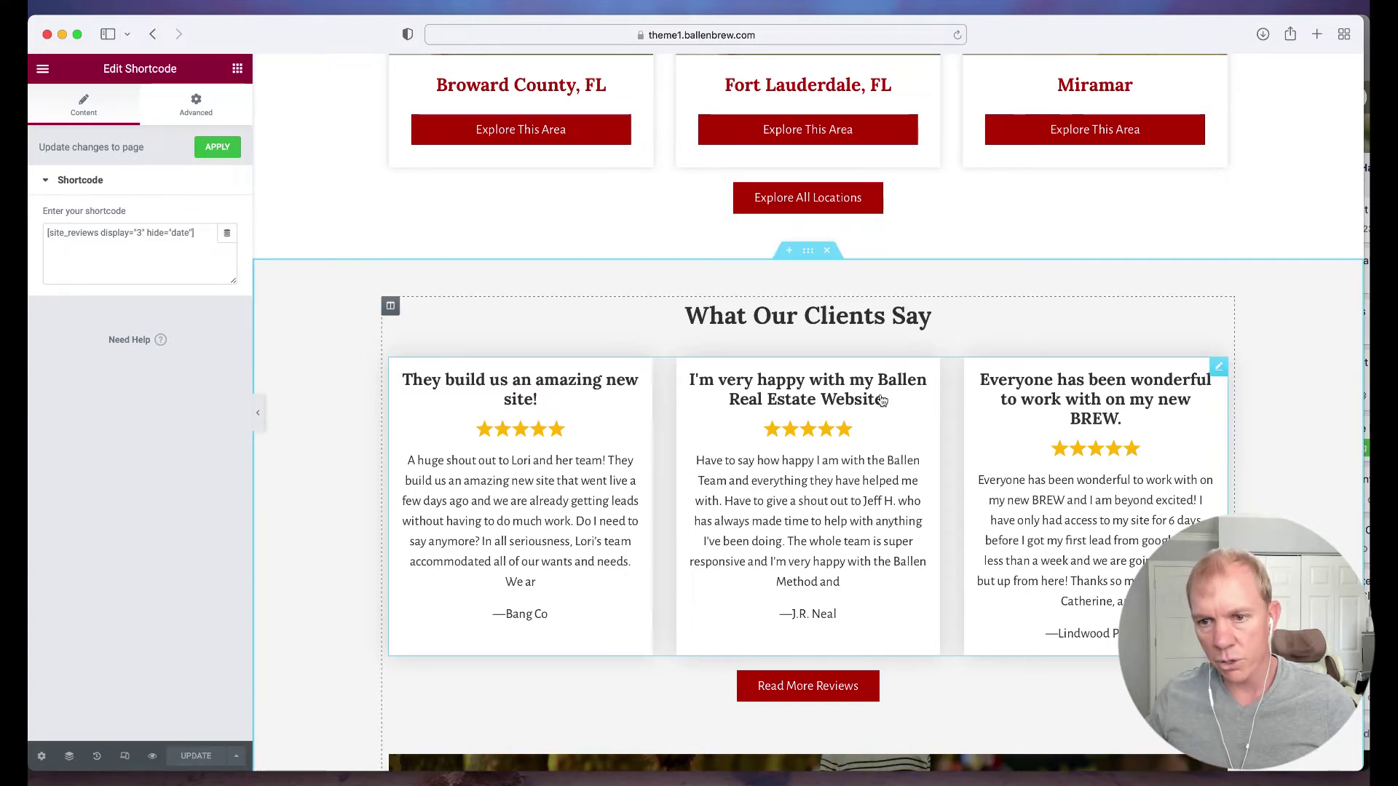
right_click(1216, 368)
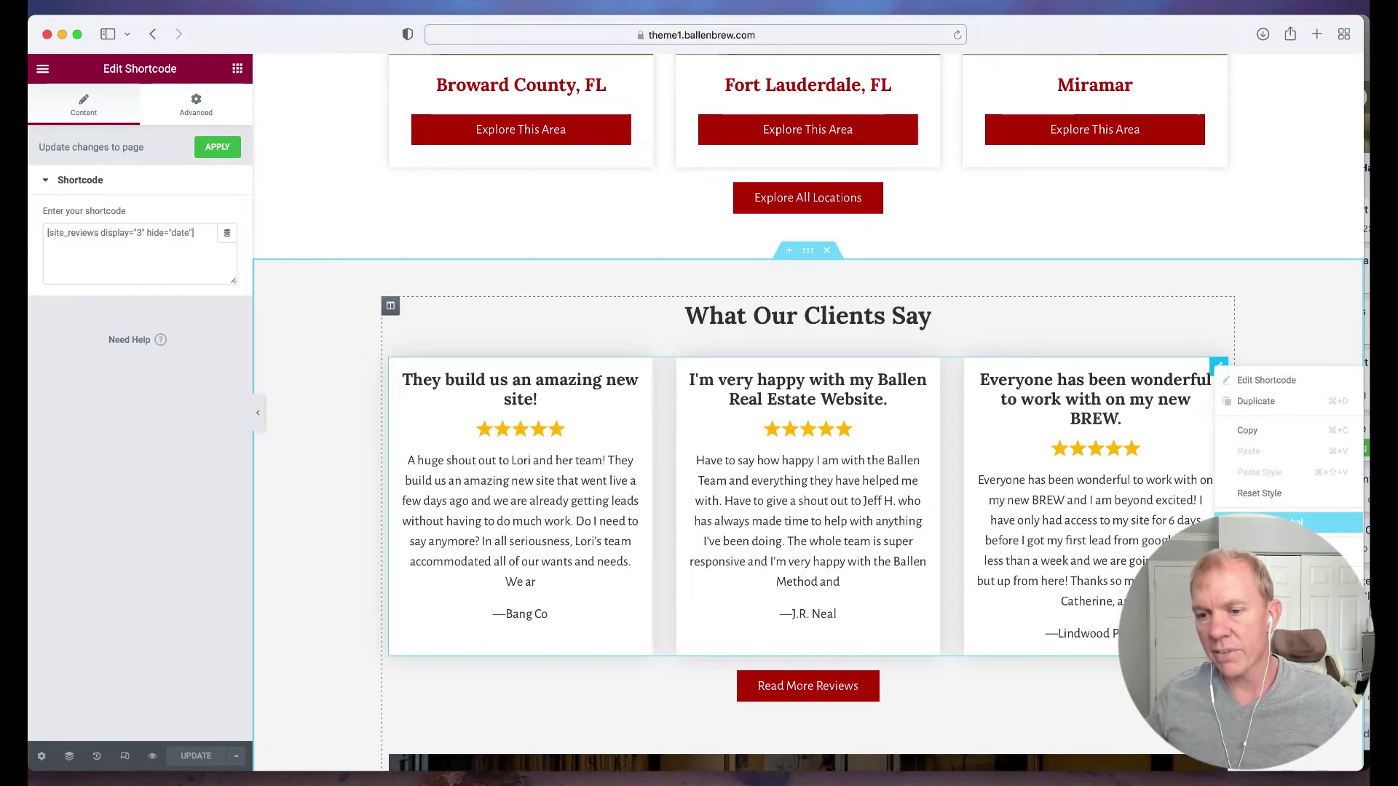
Save the reviews shortcode widget as a global widget named 'Last Three Reviews'
left_click(1267, 522)
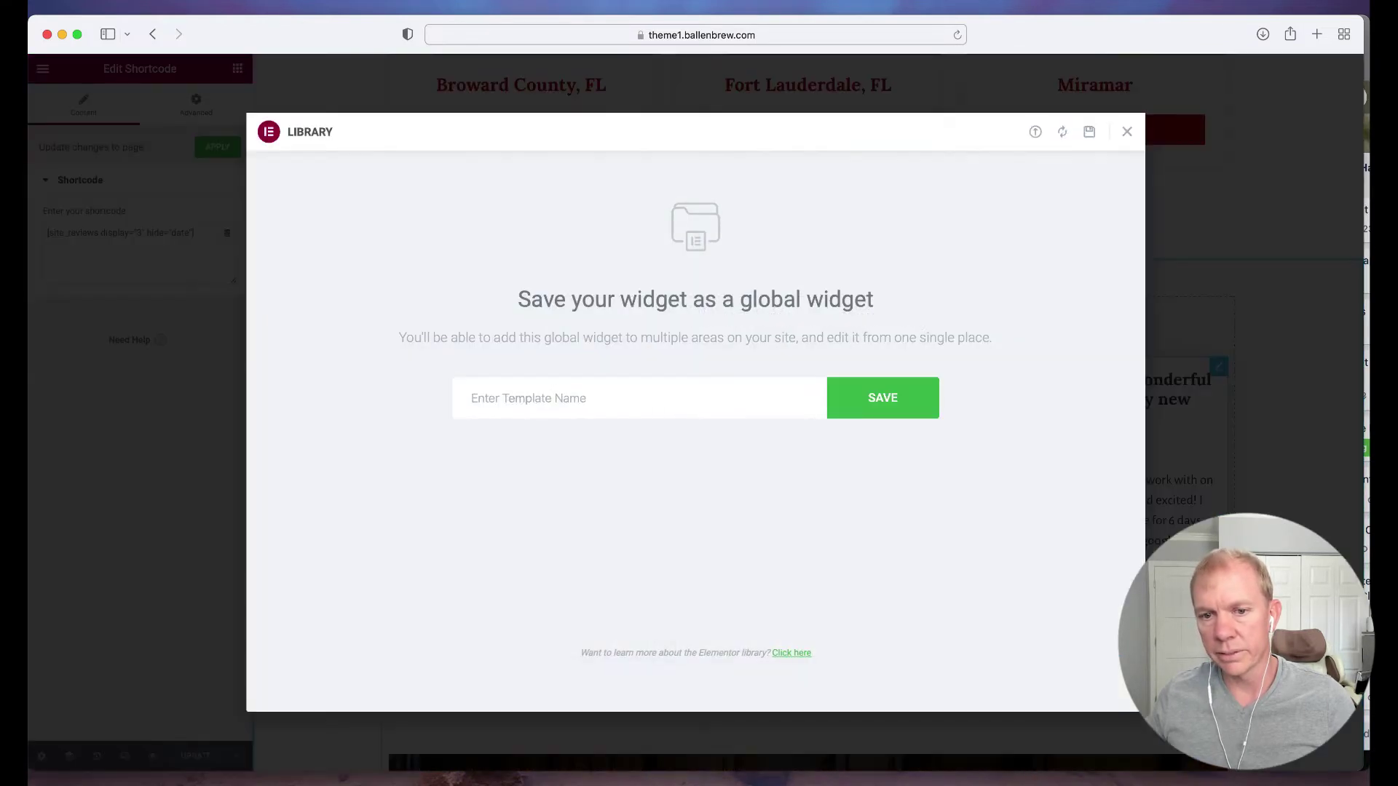
left_click(613, 398)
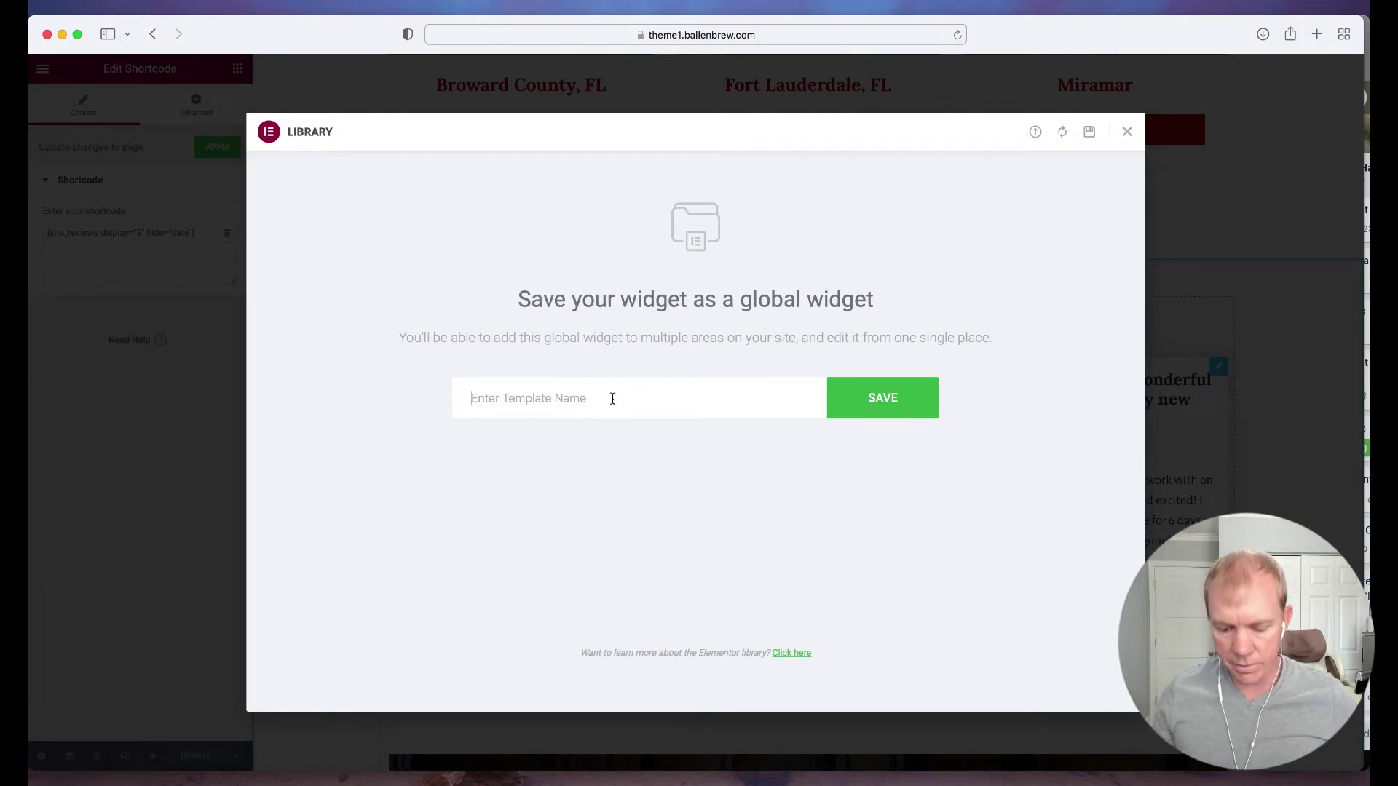
type("Latest Three")
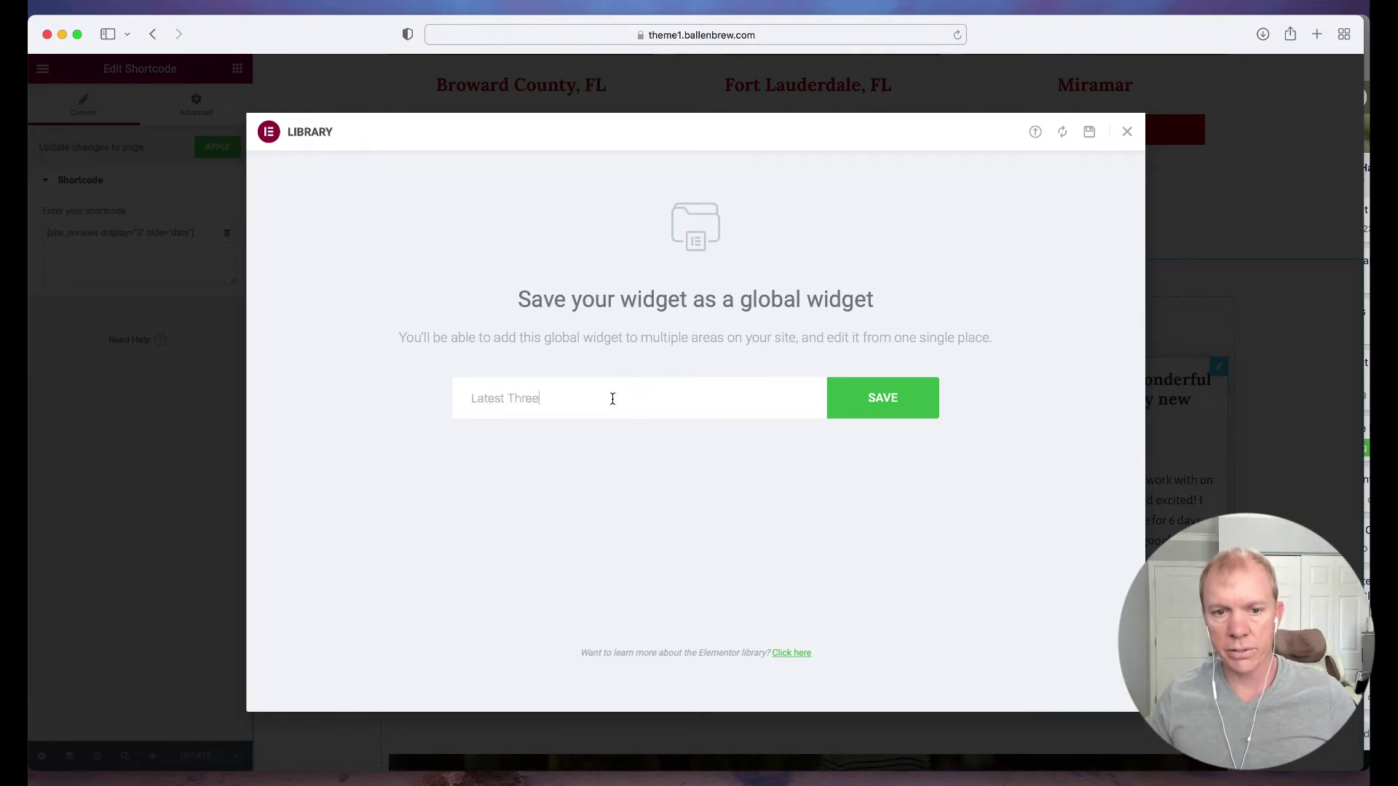
type(" Rev")
key("super+a")
type("L")
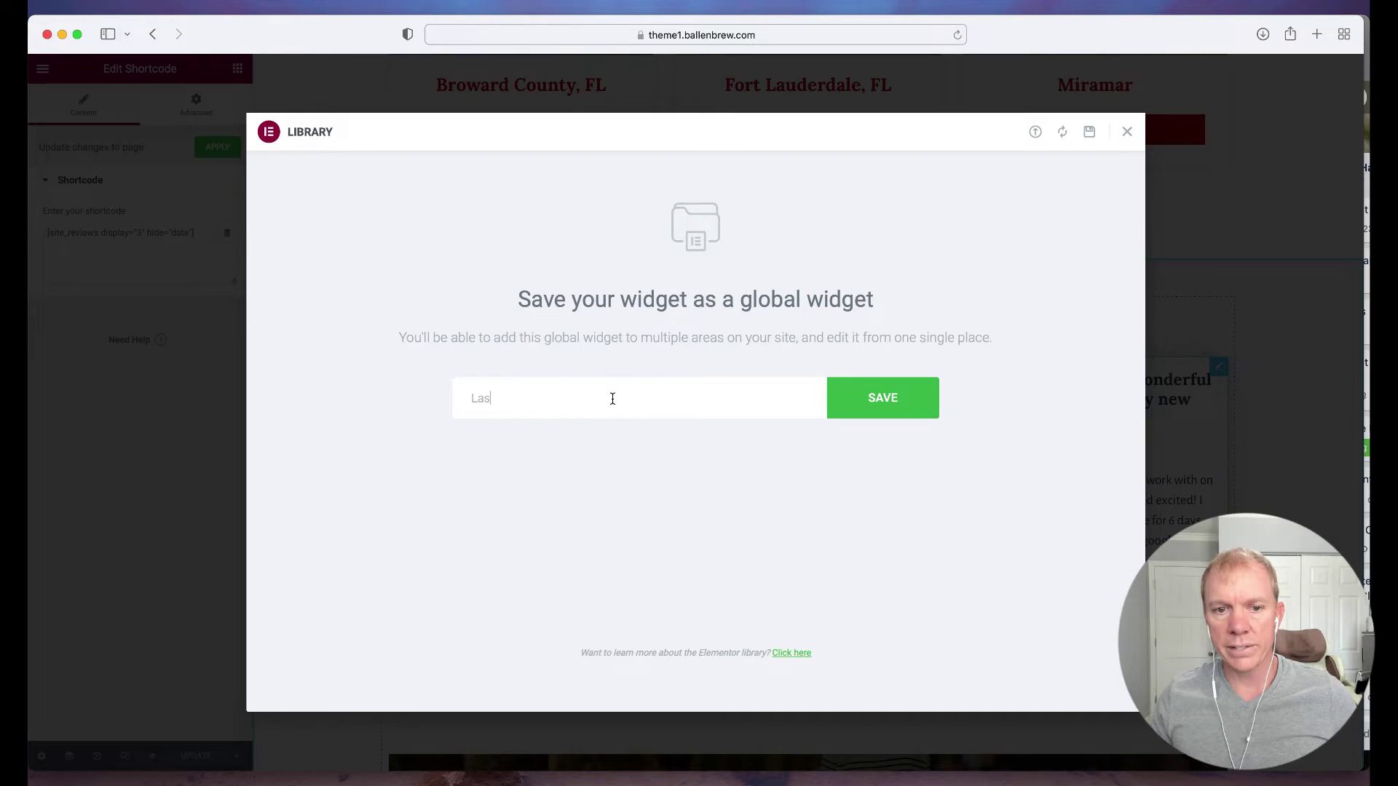
type("ast Three Reviews")
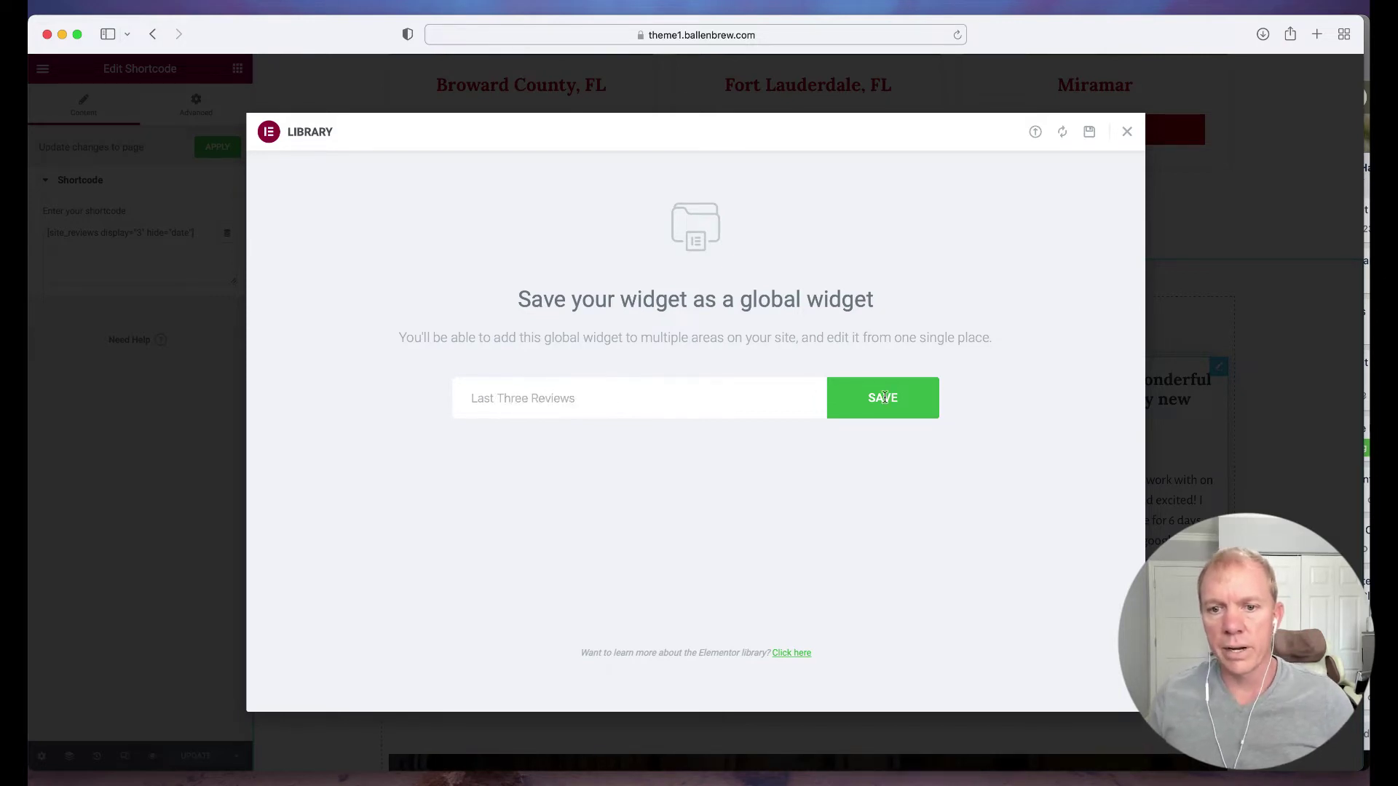
left_click(884, 399)
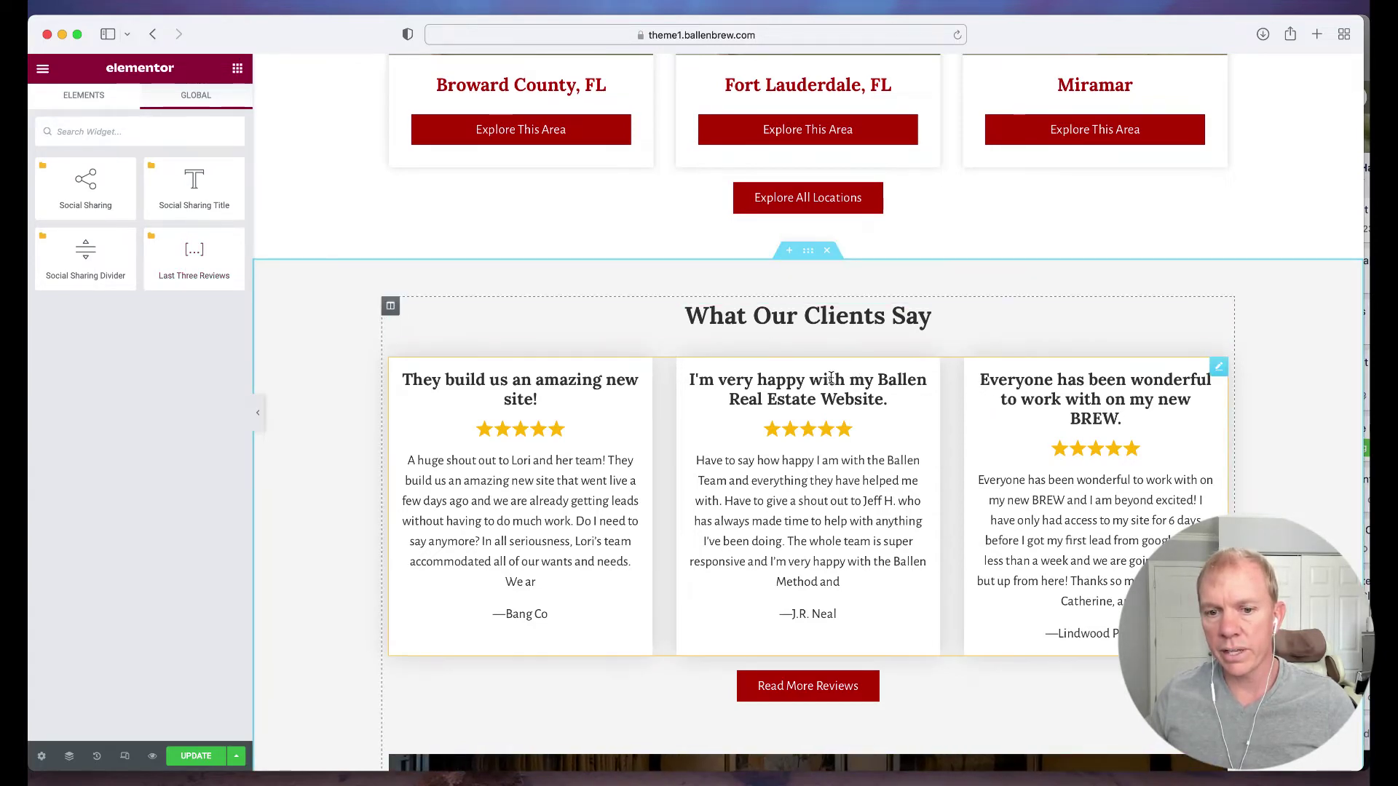
scroll(831, 377, "up", 1)
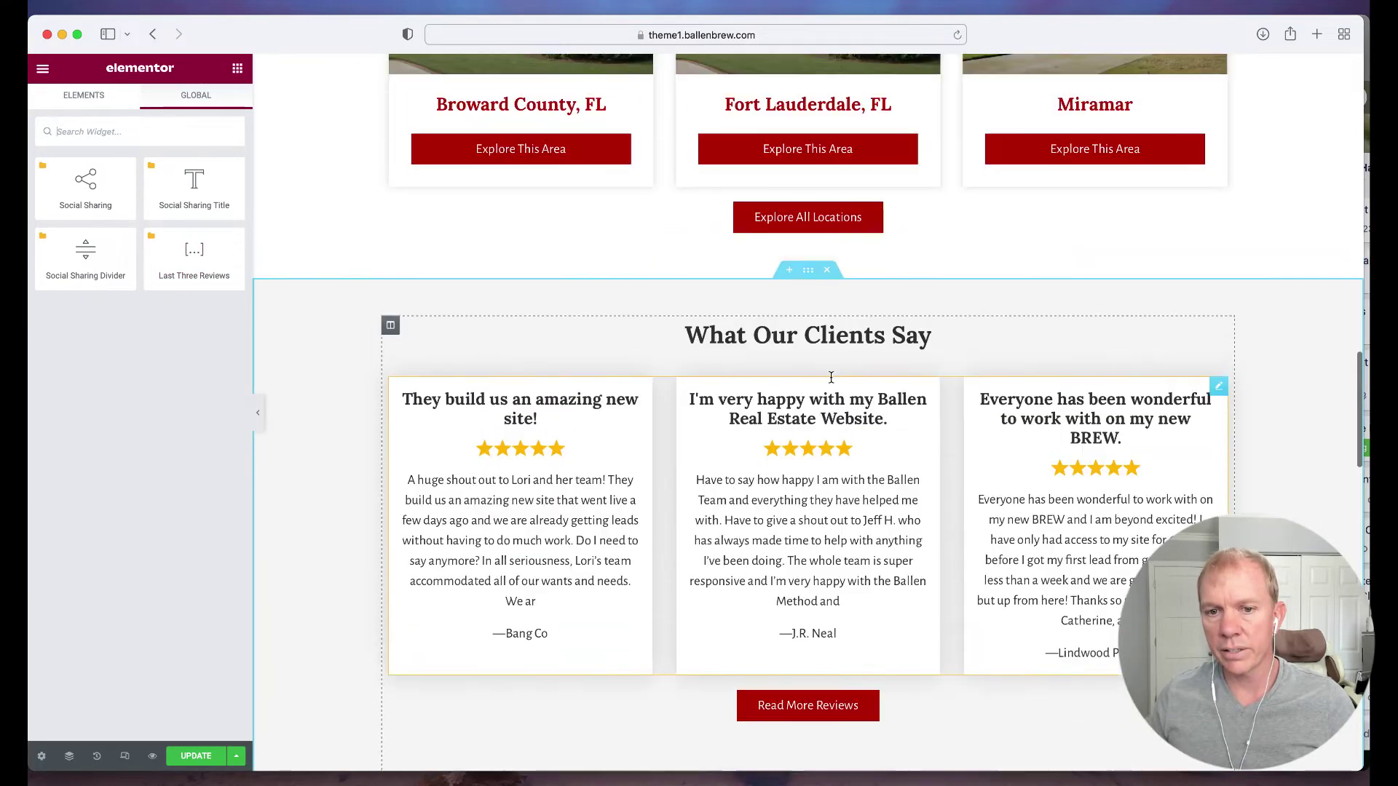
Leave the Elementor editor and confirm going back to the live home page
right_click(807, 273)
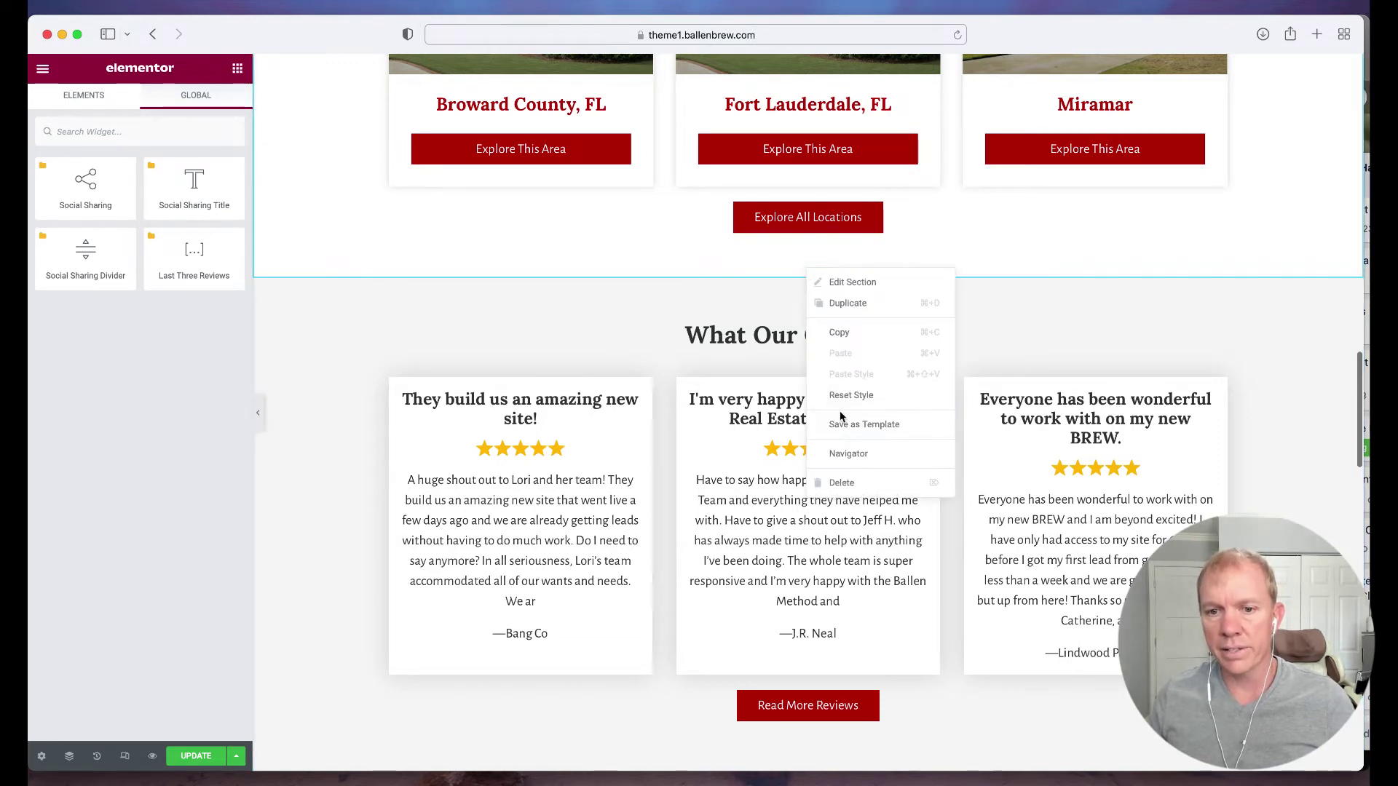
left_click(831, 296)
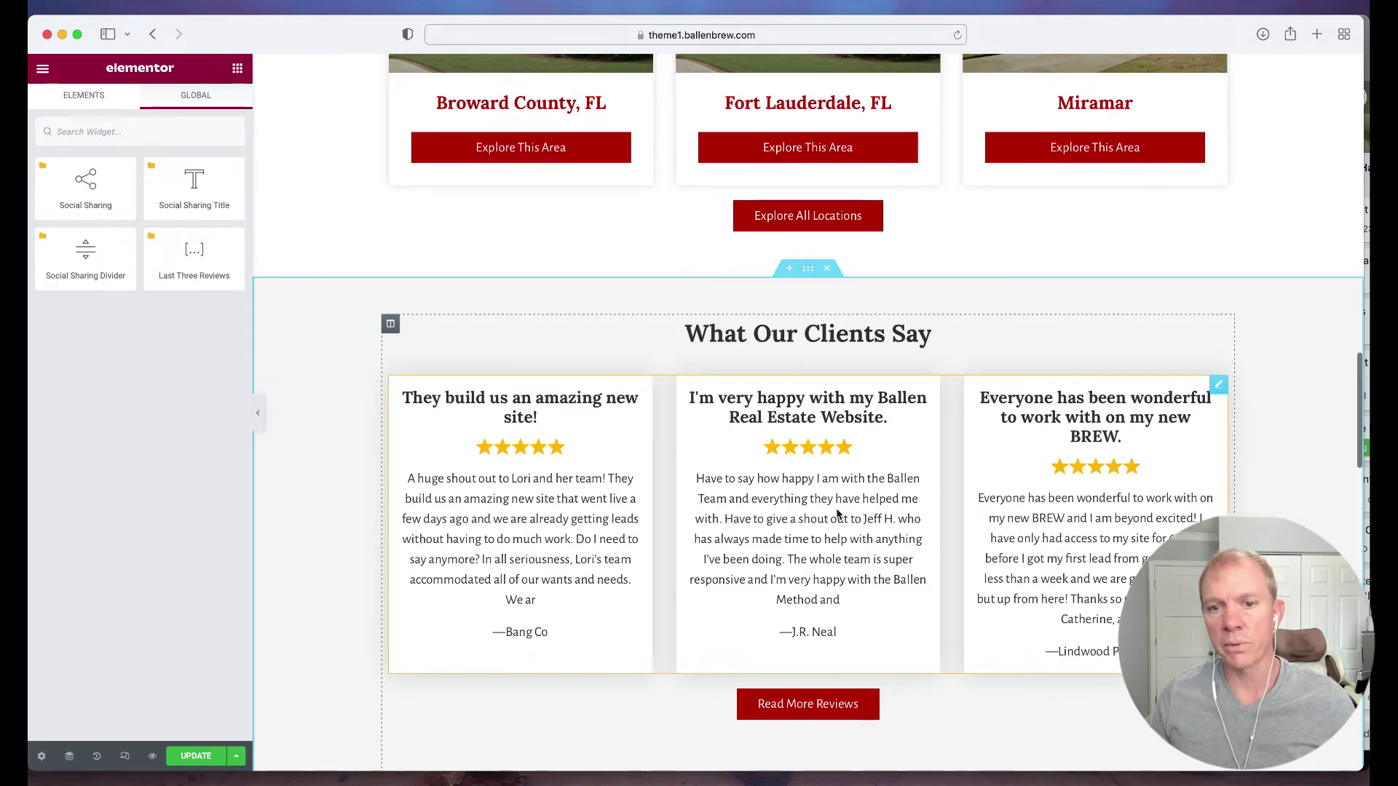
scroll(837, 514, "up", 2)
scroll(837, 514, "up", 15)
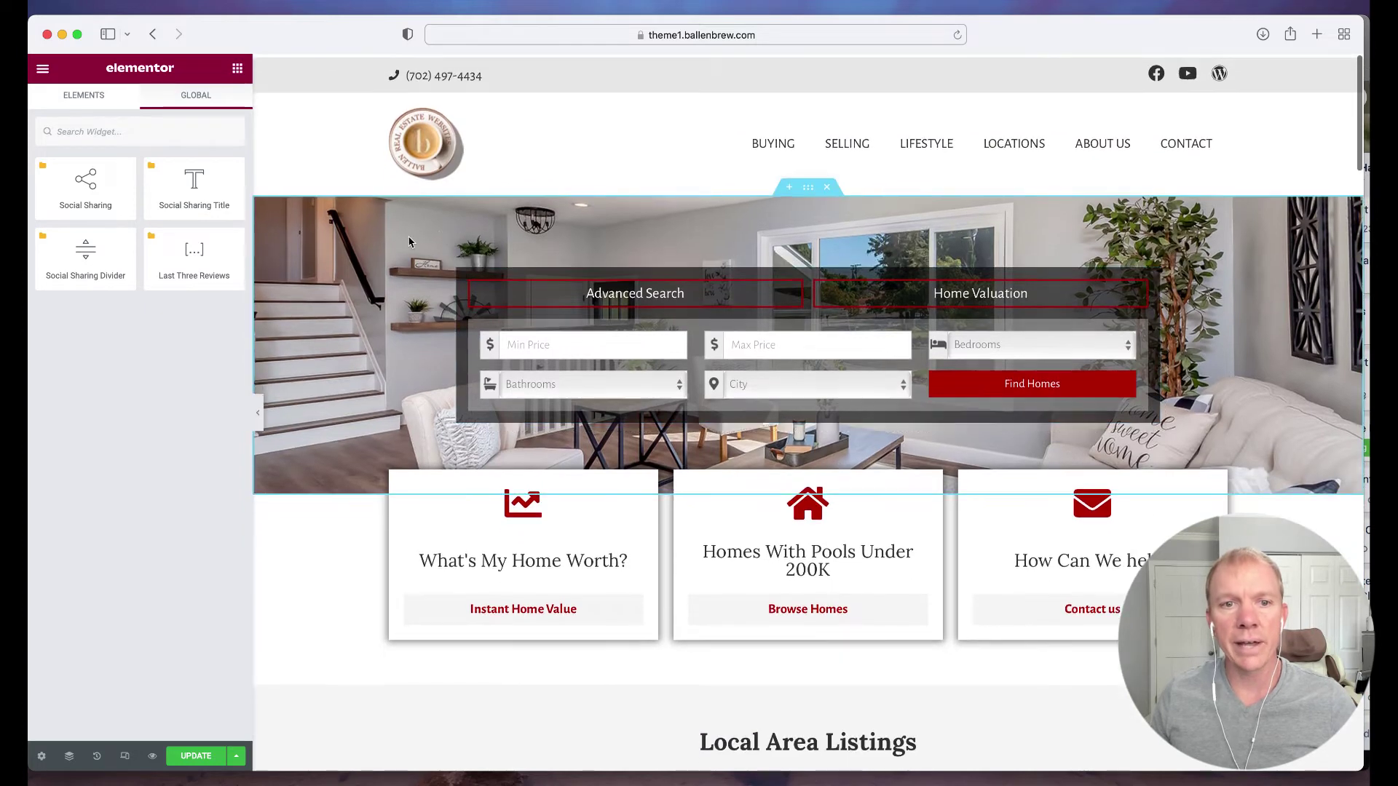
left_click(153, 34)
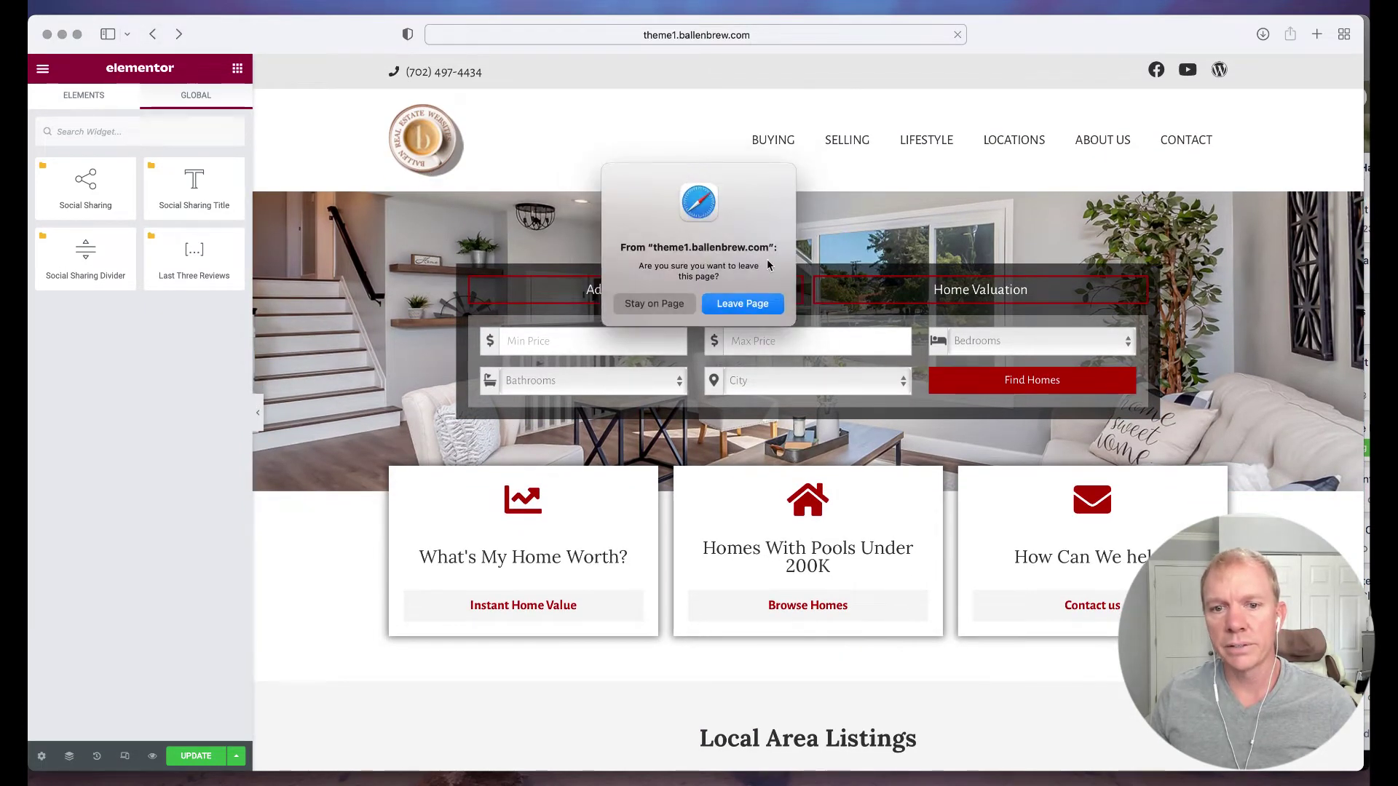
left_click(742, 305)
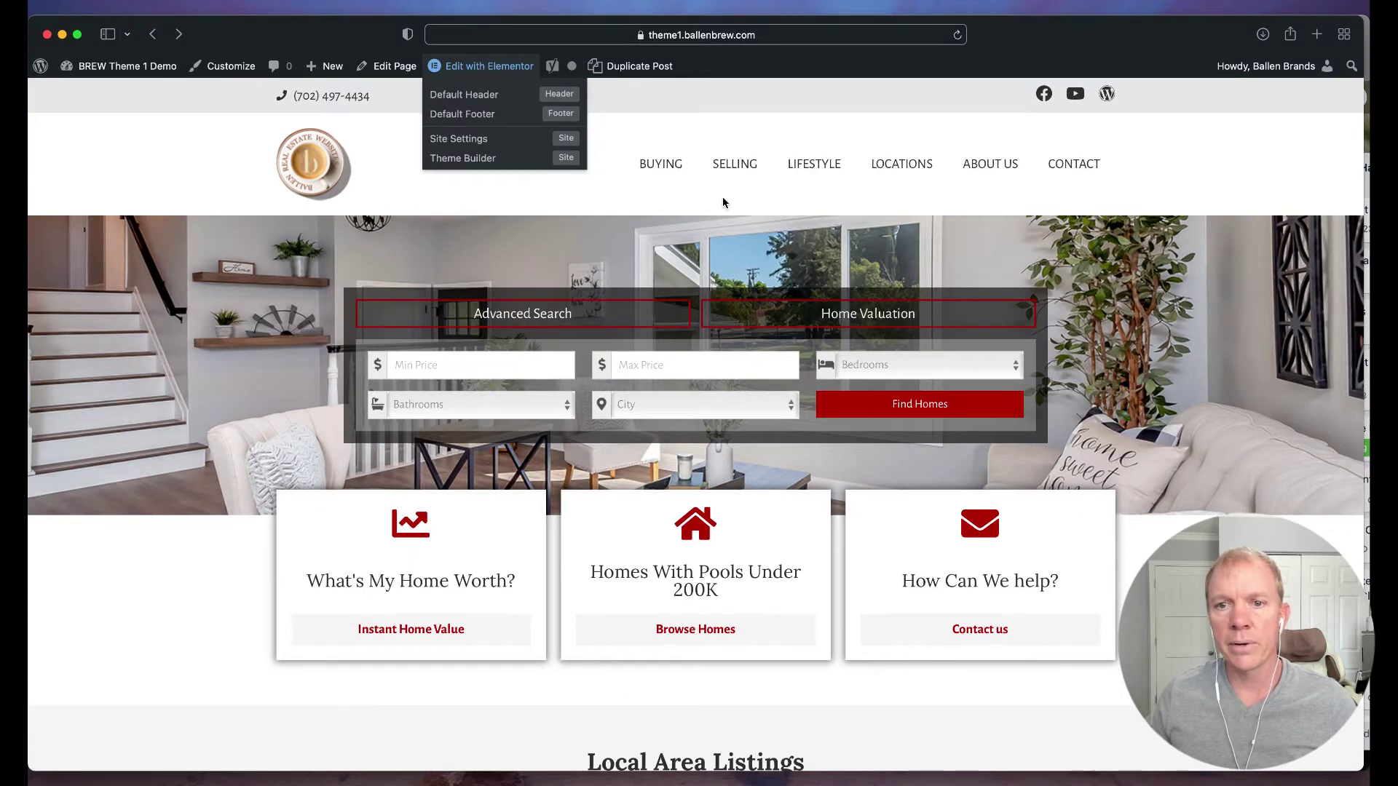
Go to the About Us page and open it in Elementor
left_click(986, 171)
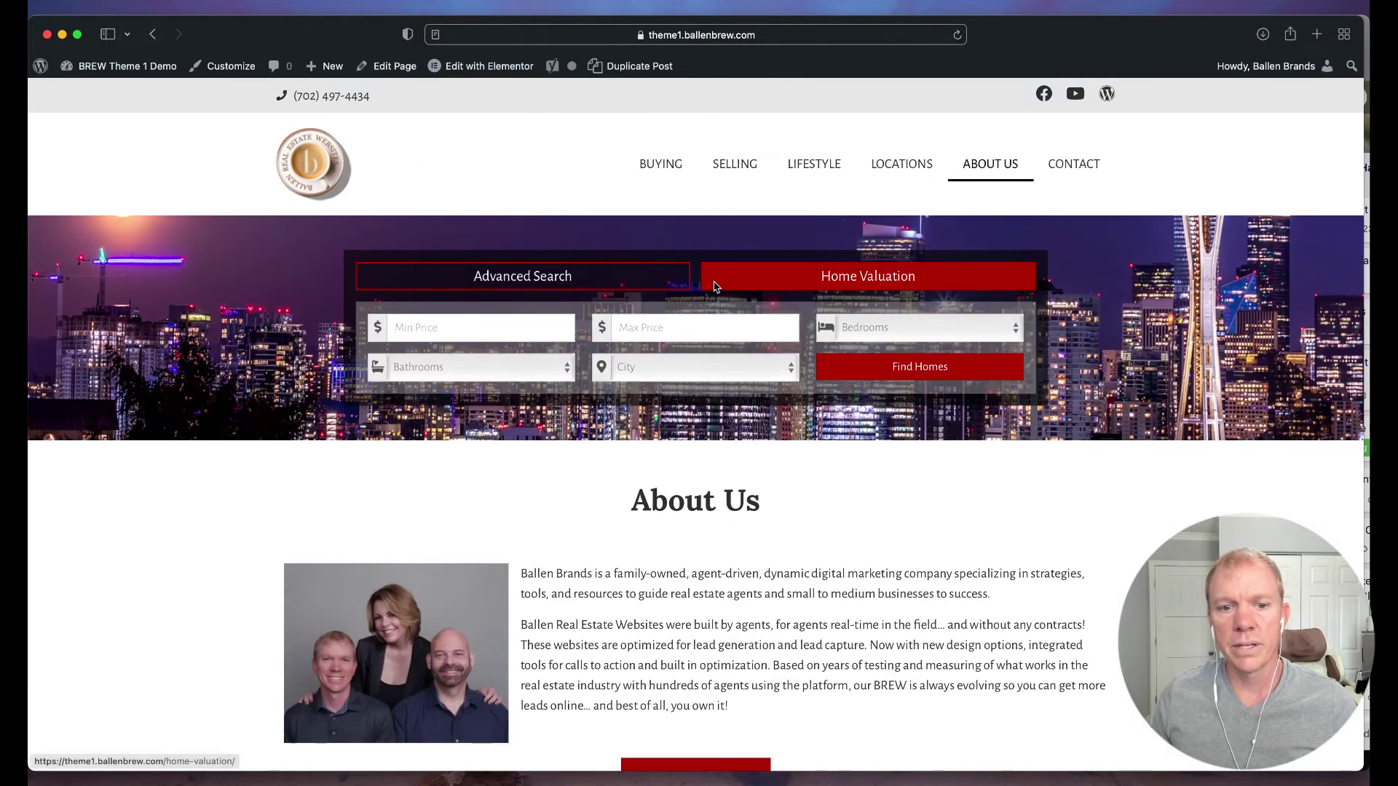
scroll(443, 284, "down", 8)
scroll(444, 284, "up", 8)
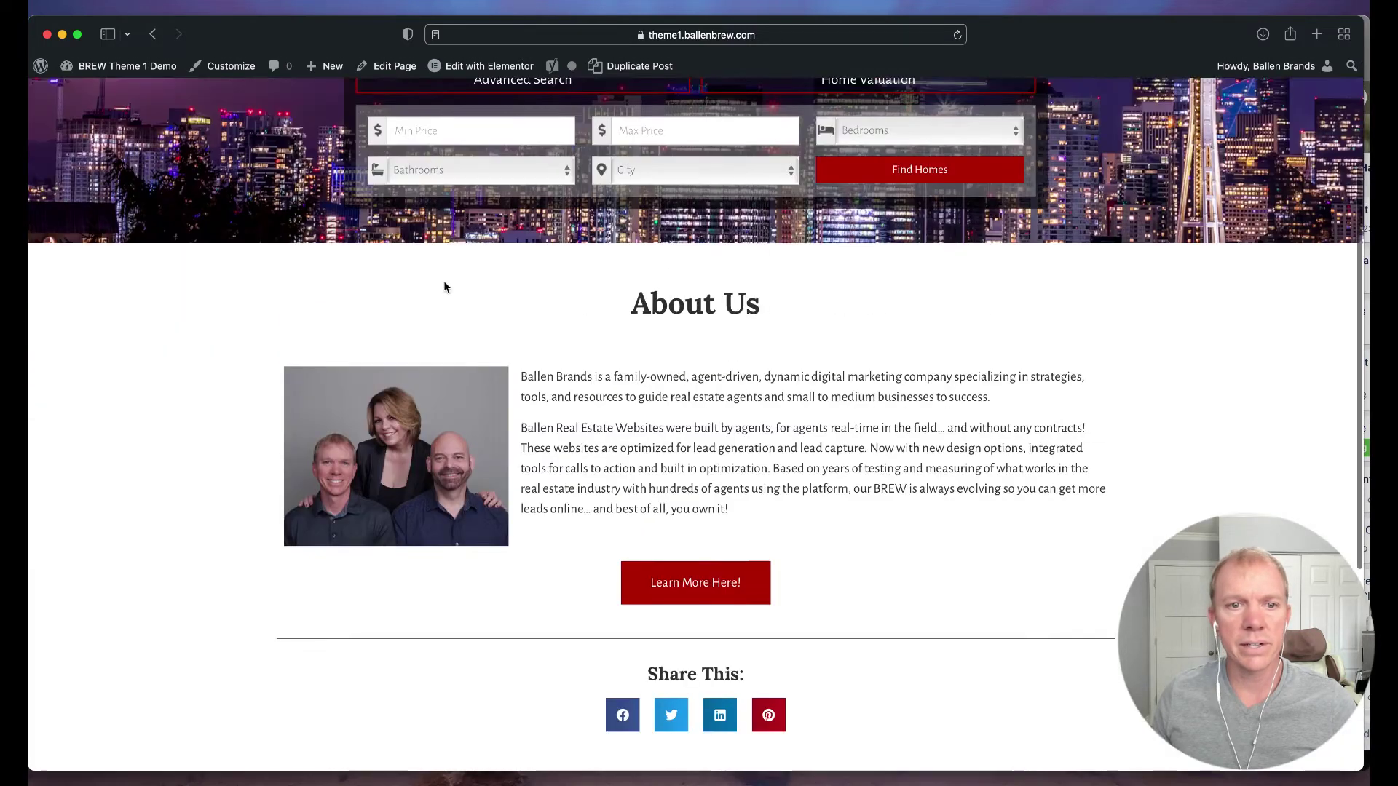
left_click(482, 65)
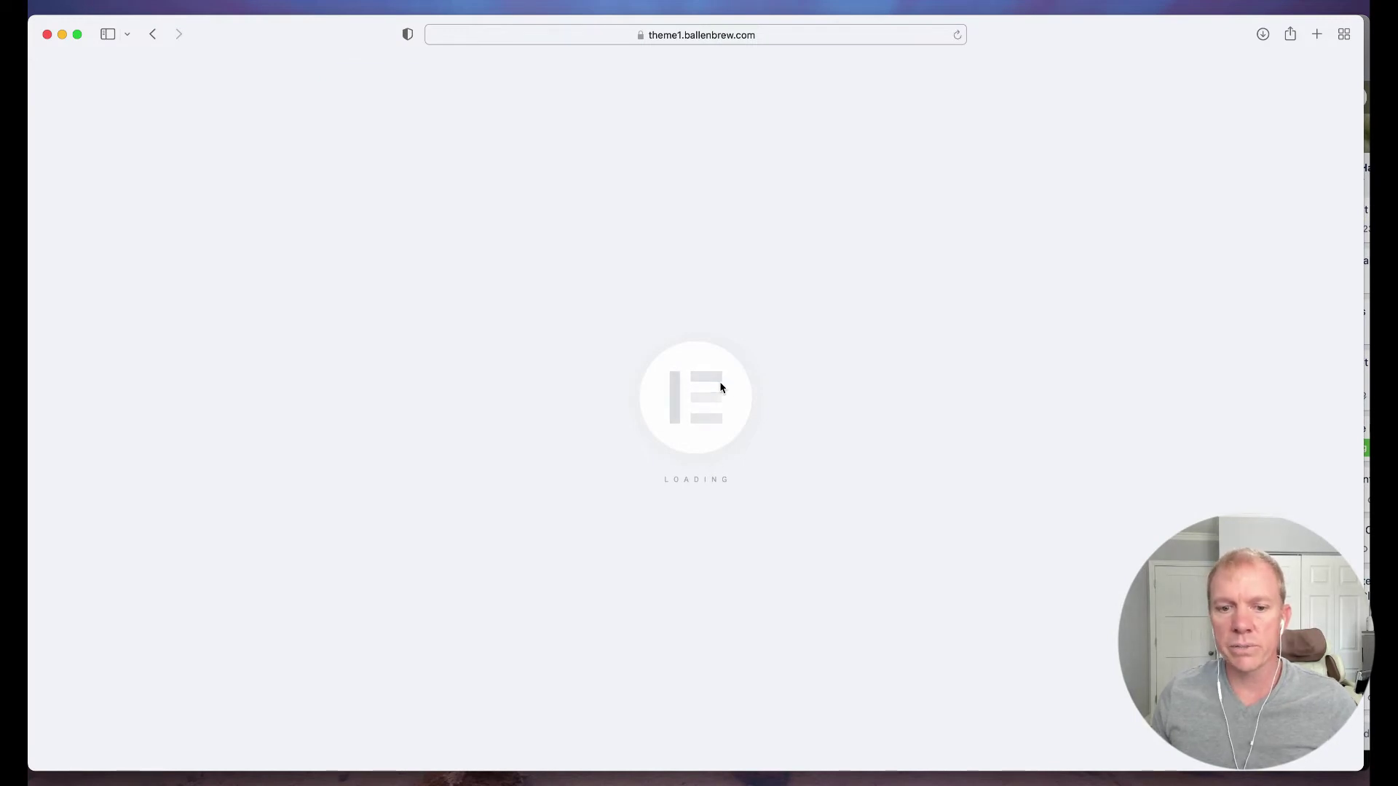
scroll(697, 421, "down", 5)
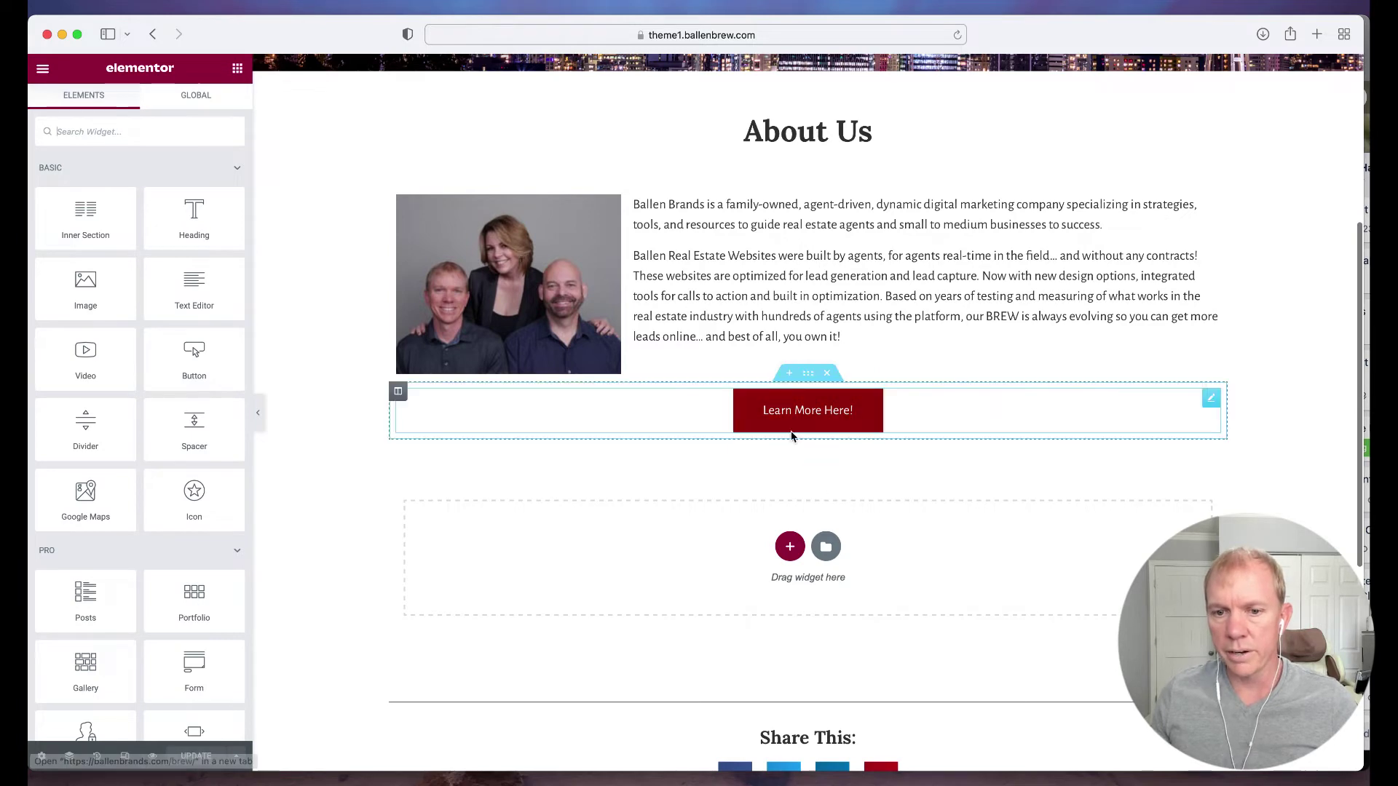
Drop the Last Three Reviews global widget below the Learn More Here! button and apply its shortcode
scroll(750, 549, "up", 1)
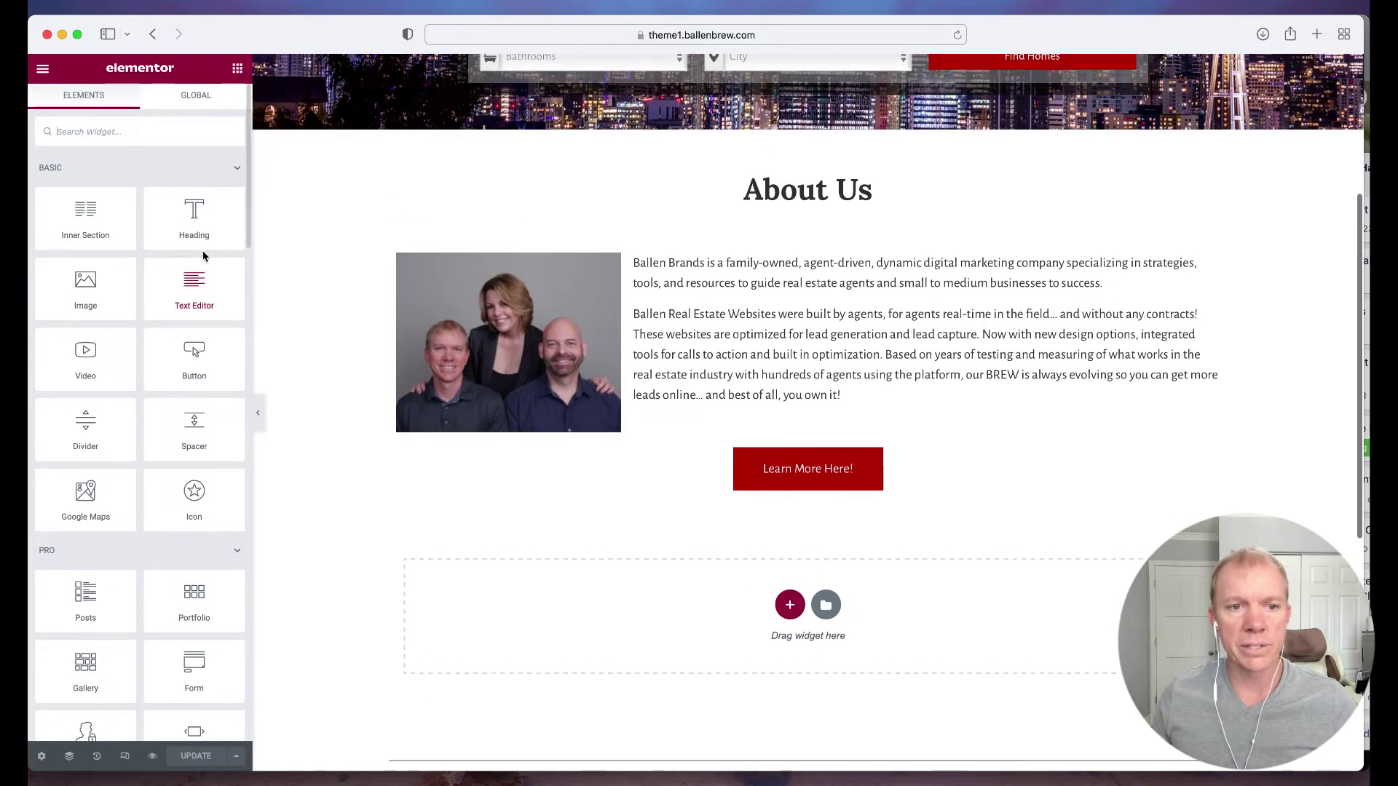
left_click(196, 96)
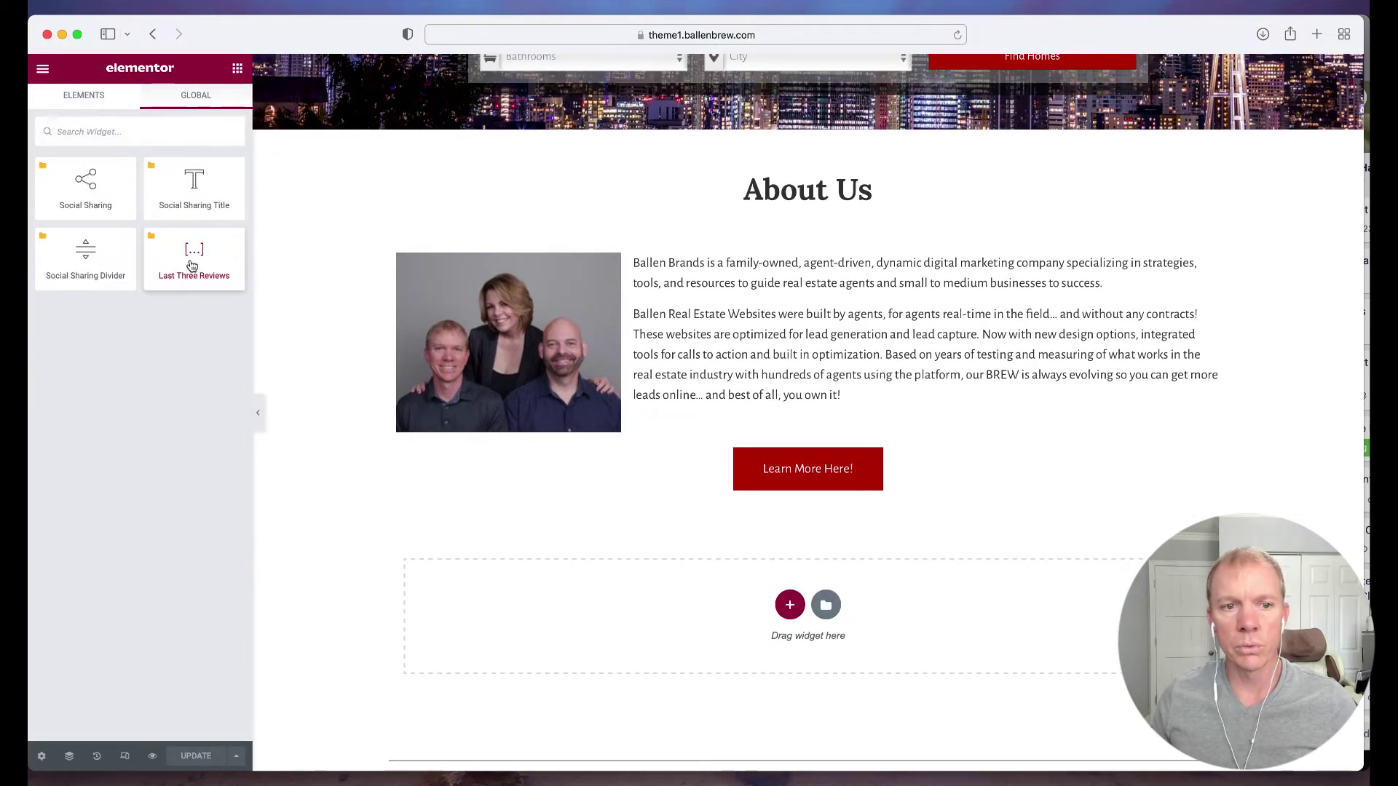
left_click_drag(193, 266, 779, 573)
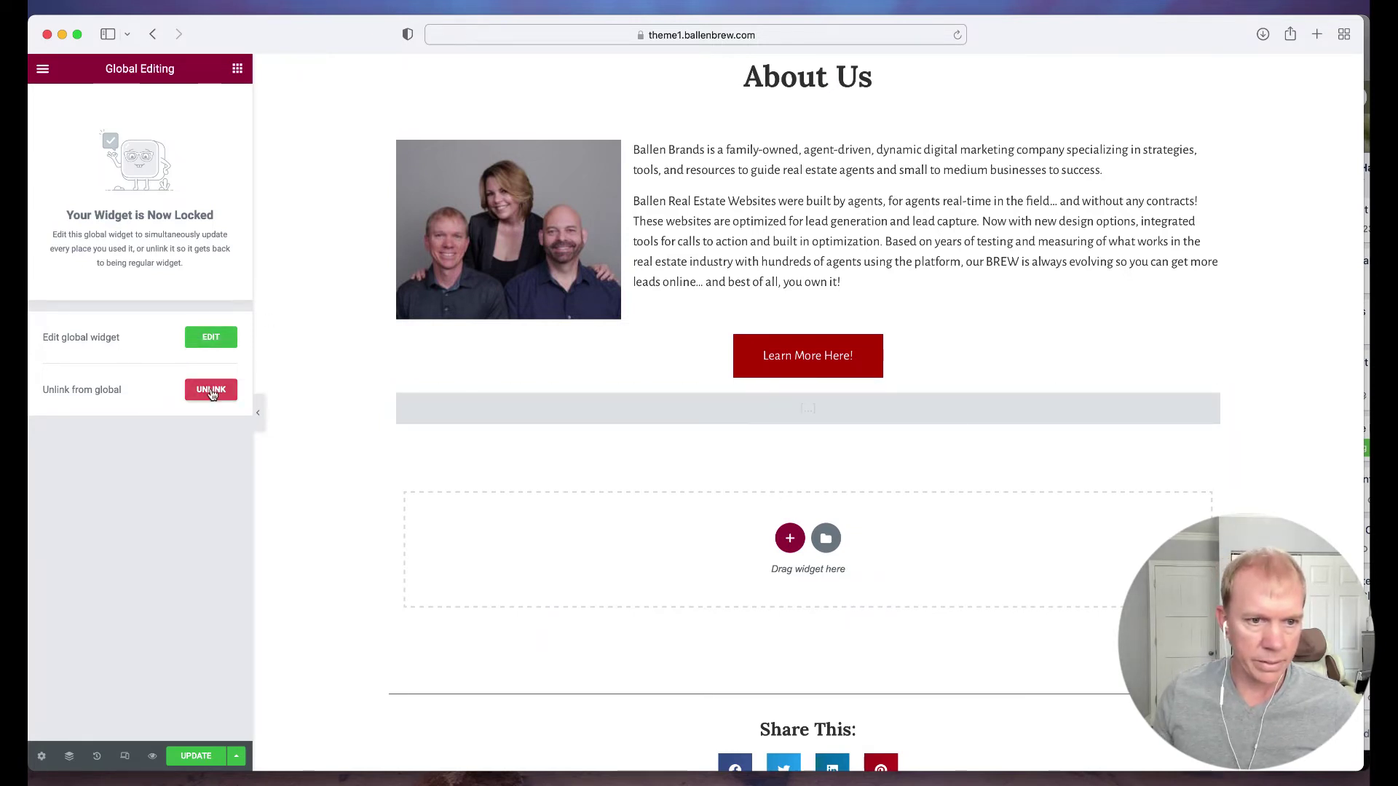
left_click(217, 338)
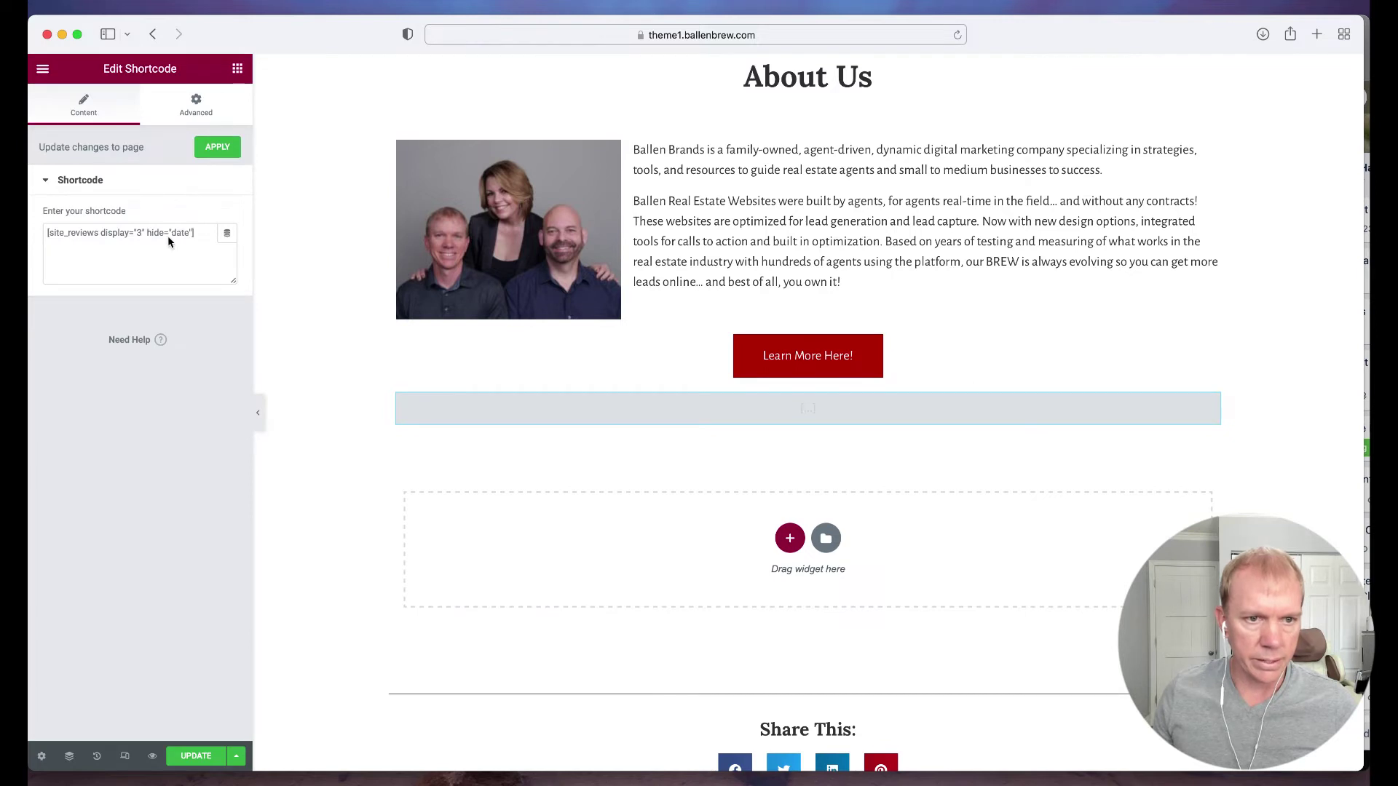
left_click(215, 151)
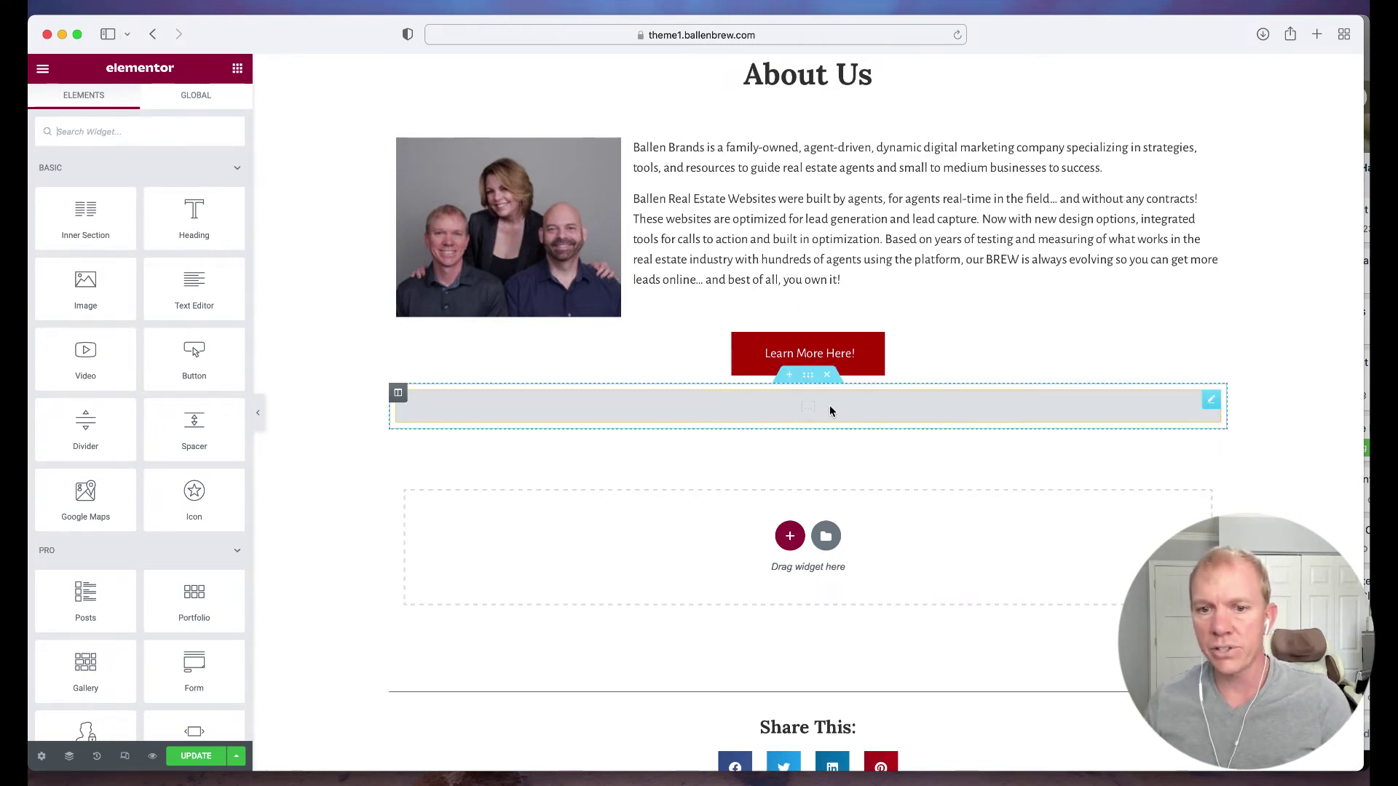
left_click(1212, 403)
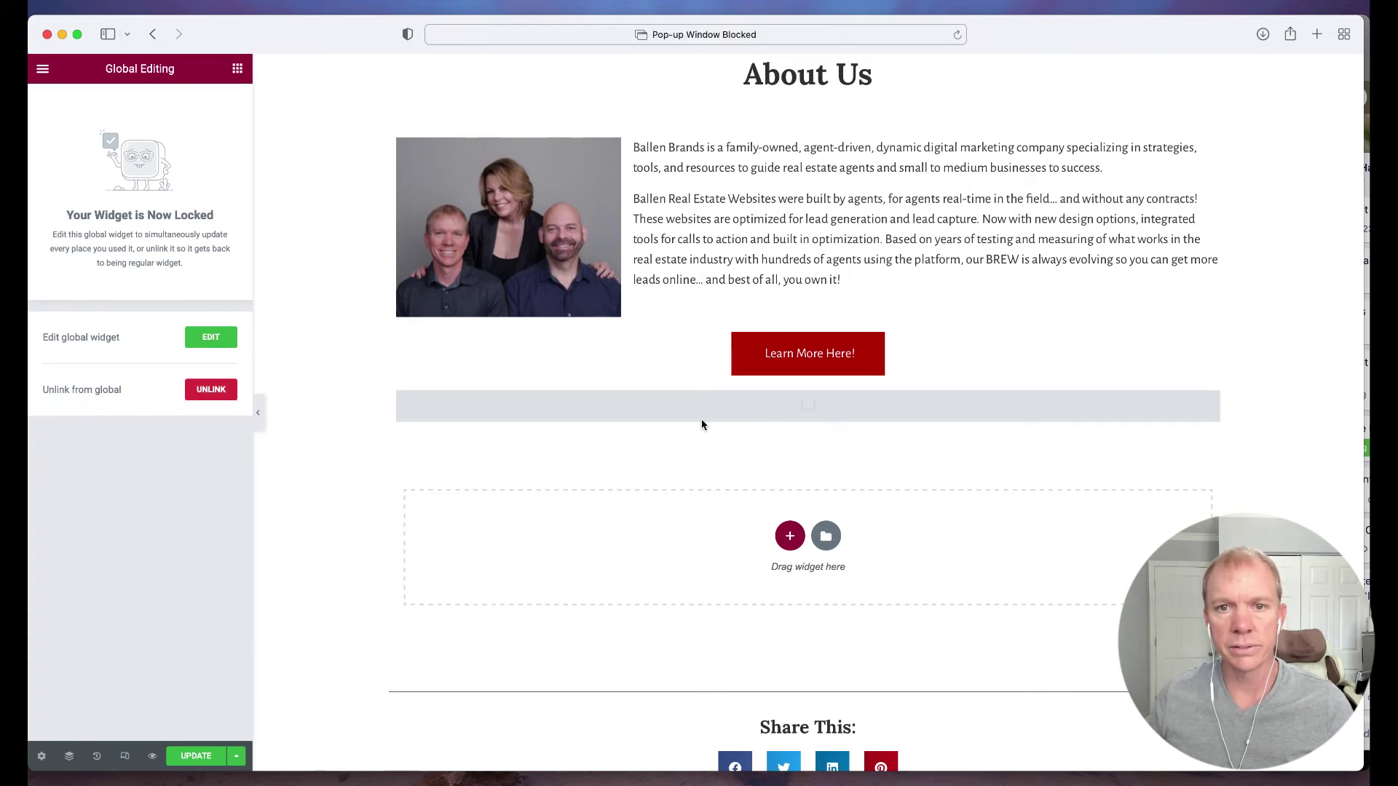
Open the About Us preview in a new tab and check the three reviews below the intro
left_click(944, 37)
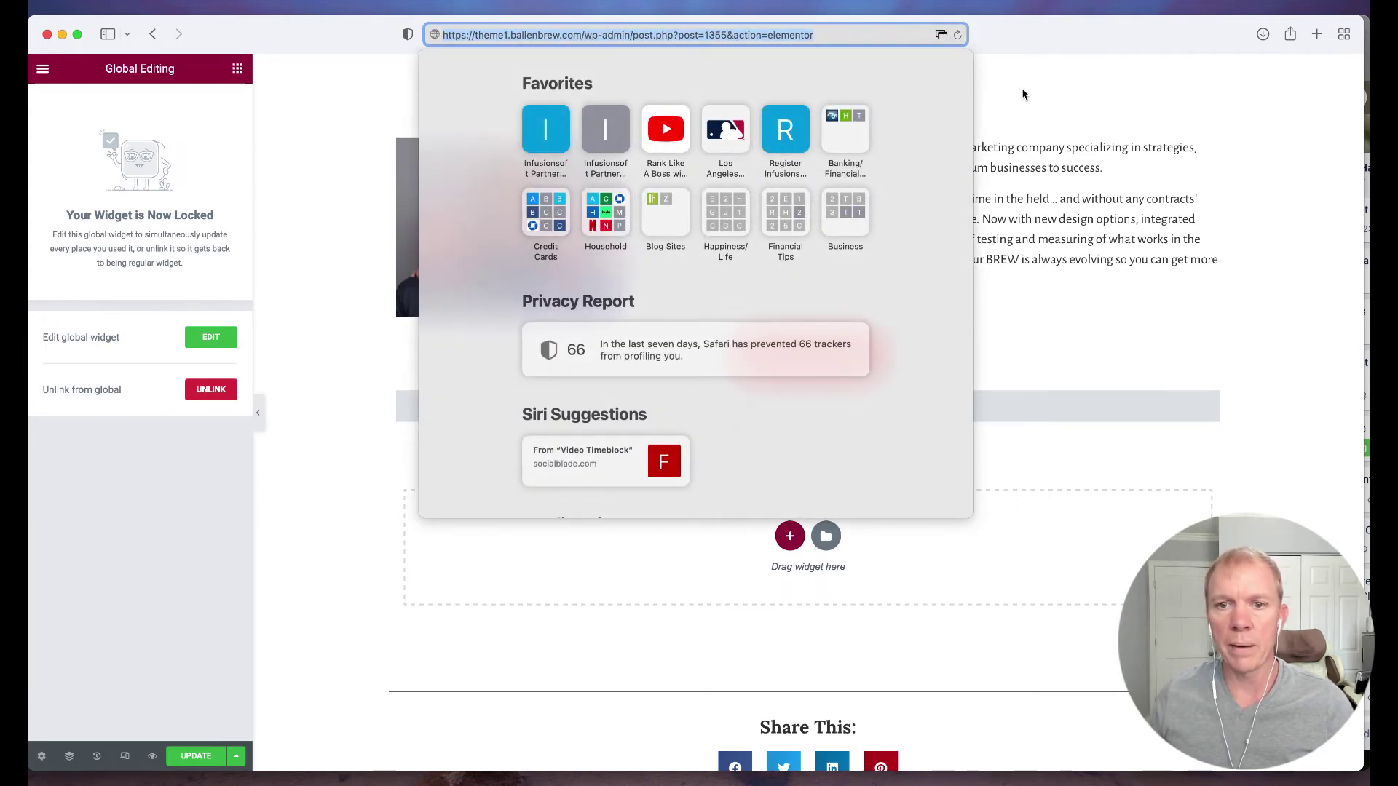
left_click(945, 38)
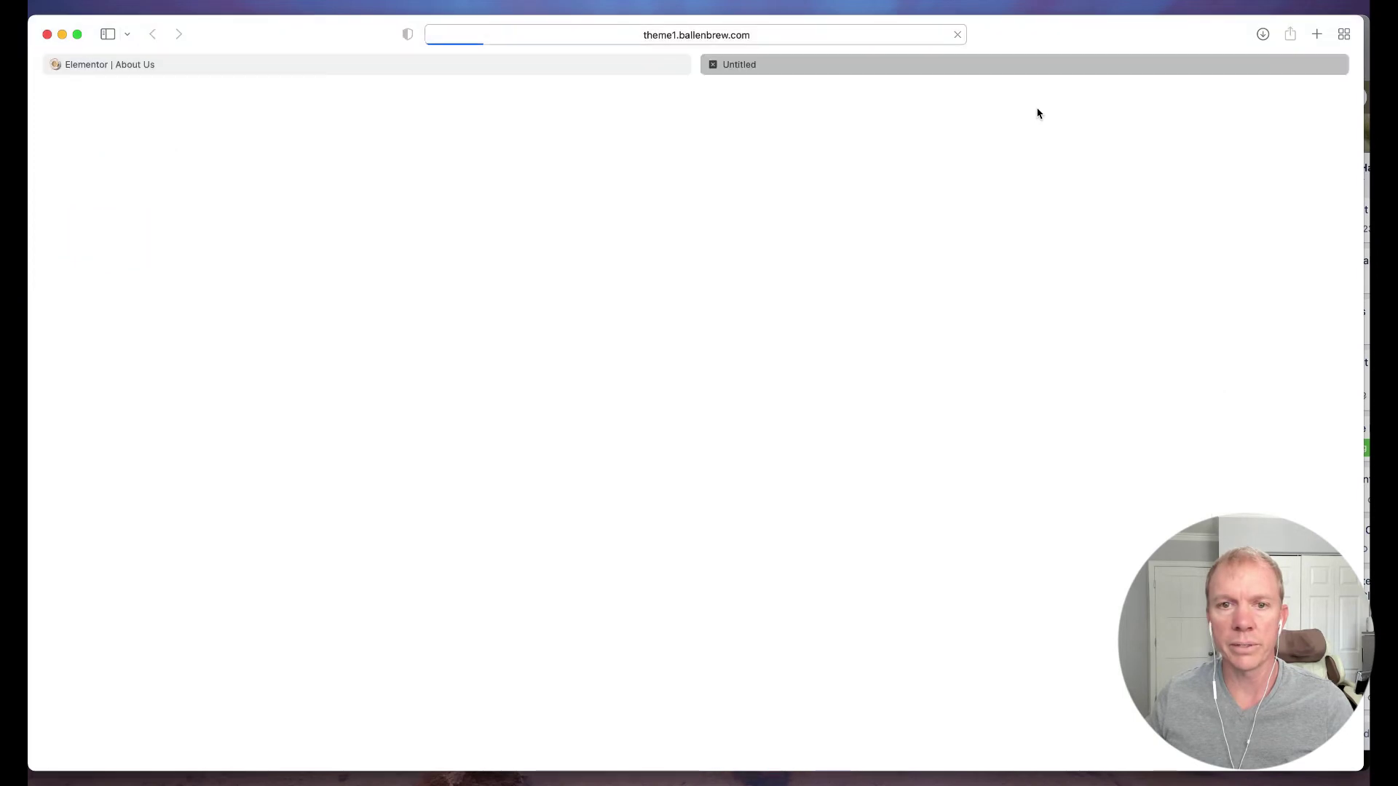
scroll(526, 238, "down", 5)
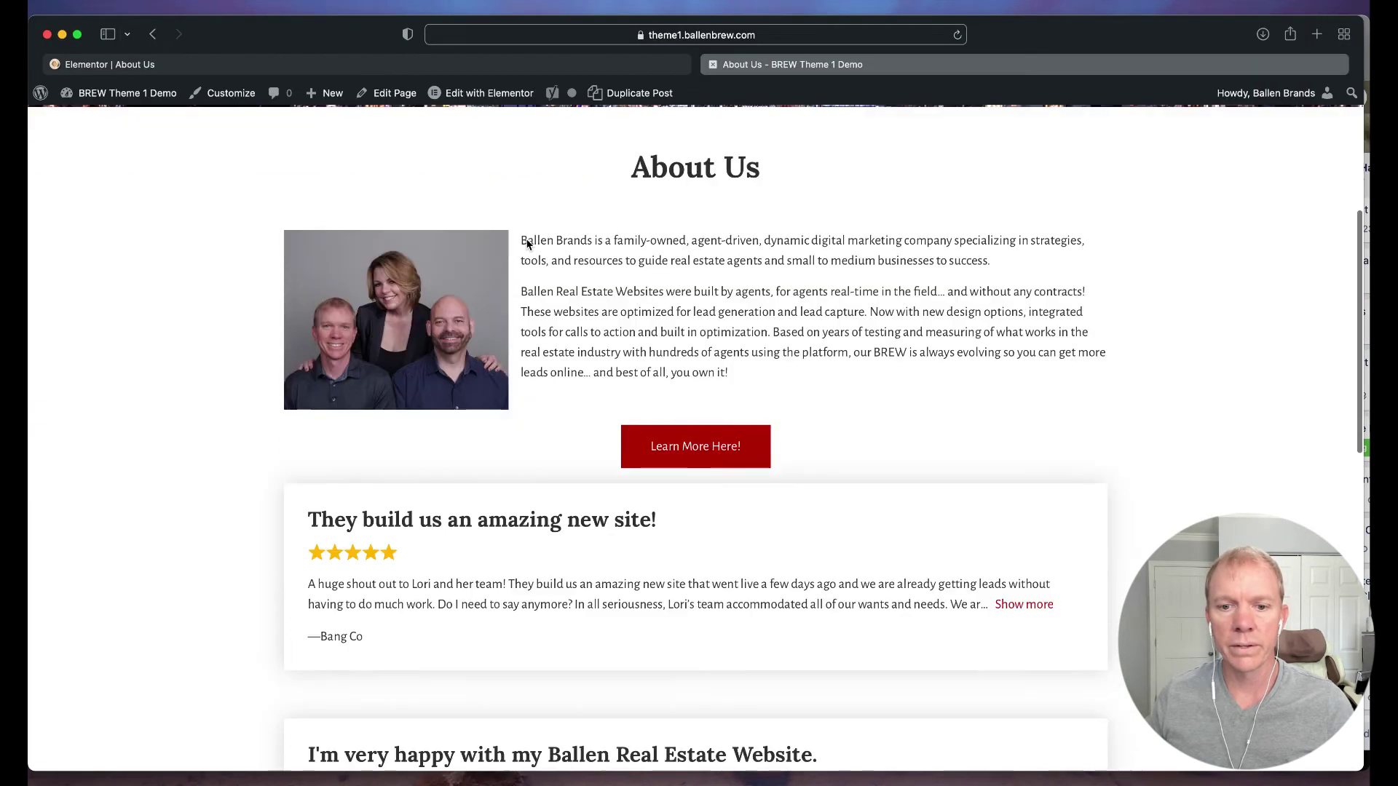
scroll(526, 238, "down", 4)
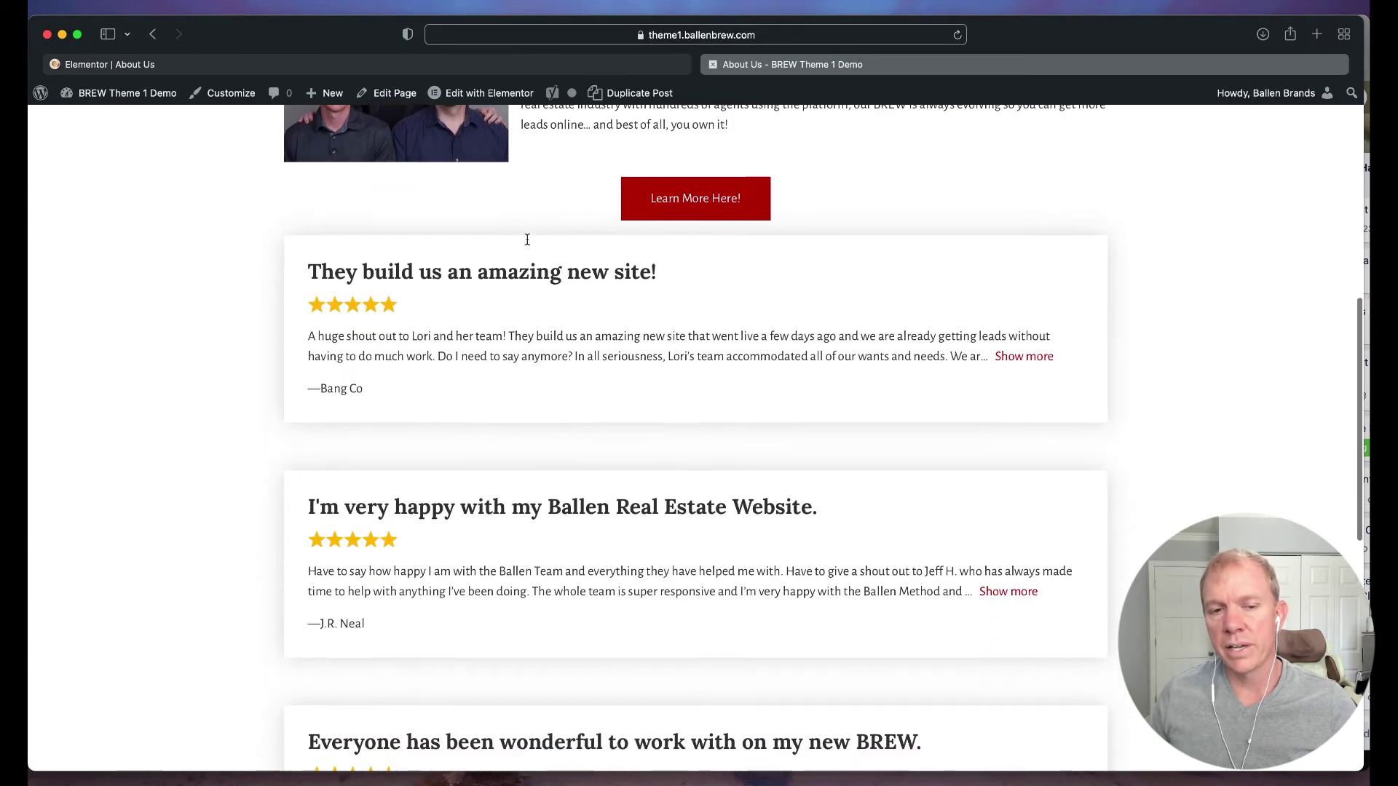
scroll(806, 509, "down", 3)
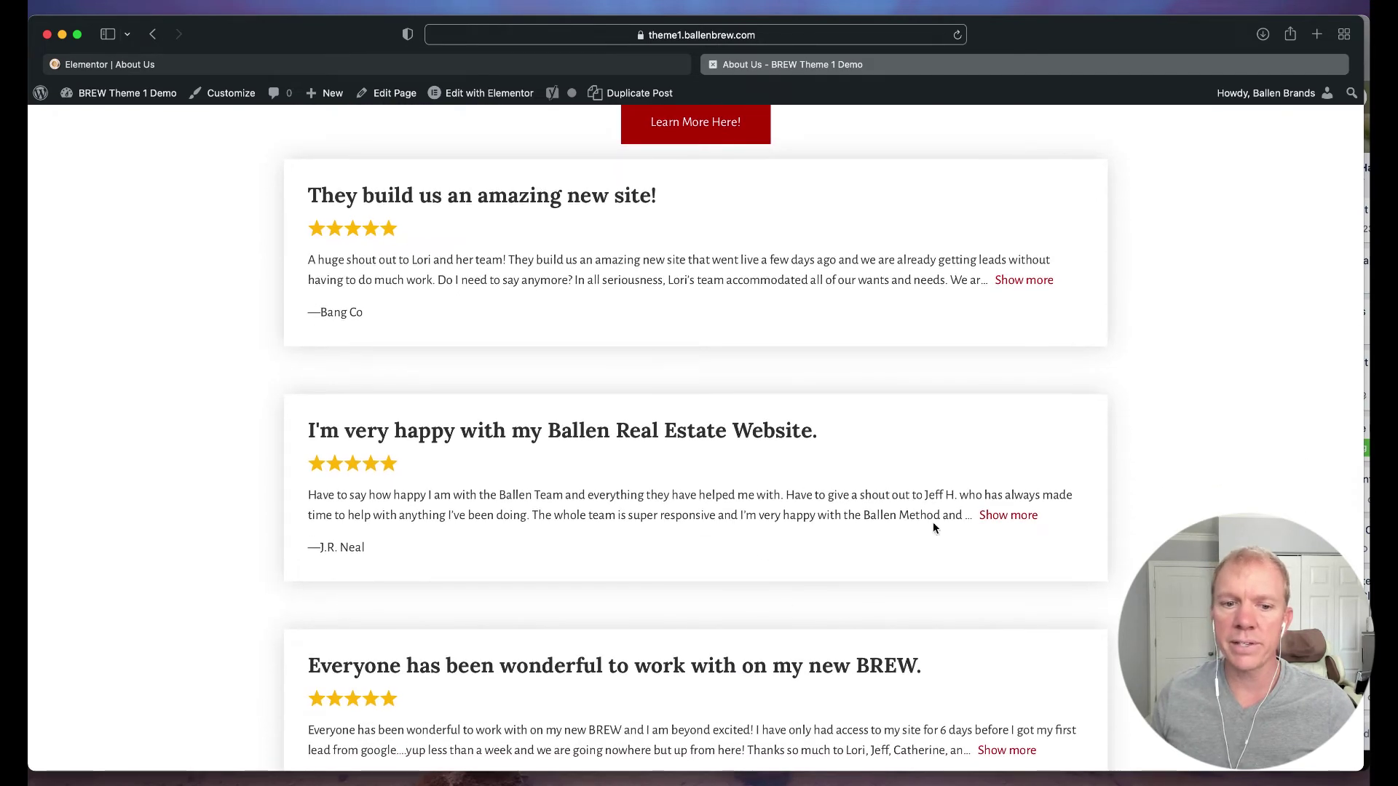
scroll(652, 561, "down", 4)
scroll(652, 560, "up", 4)
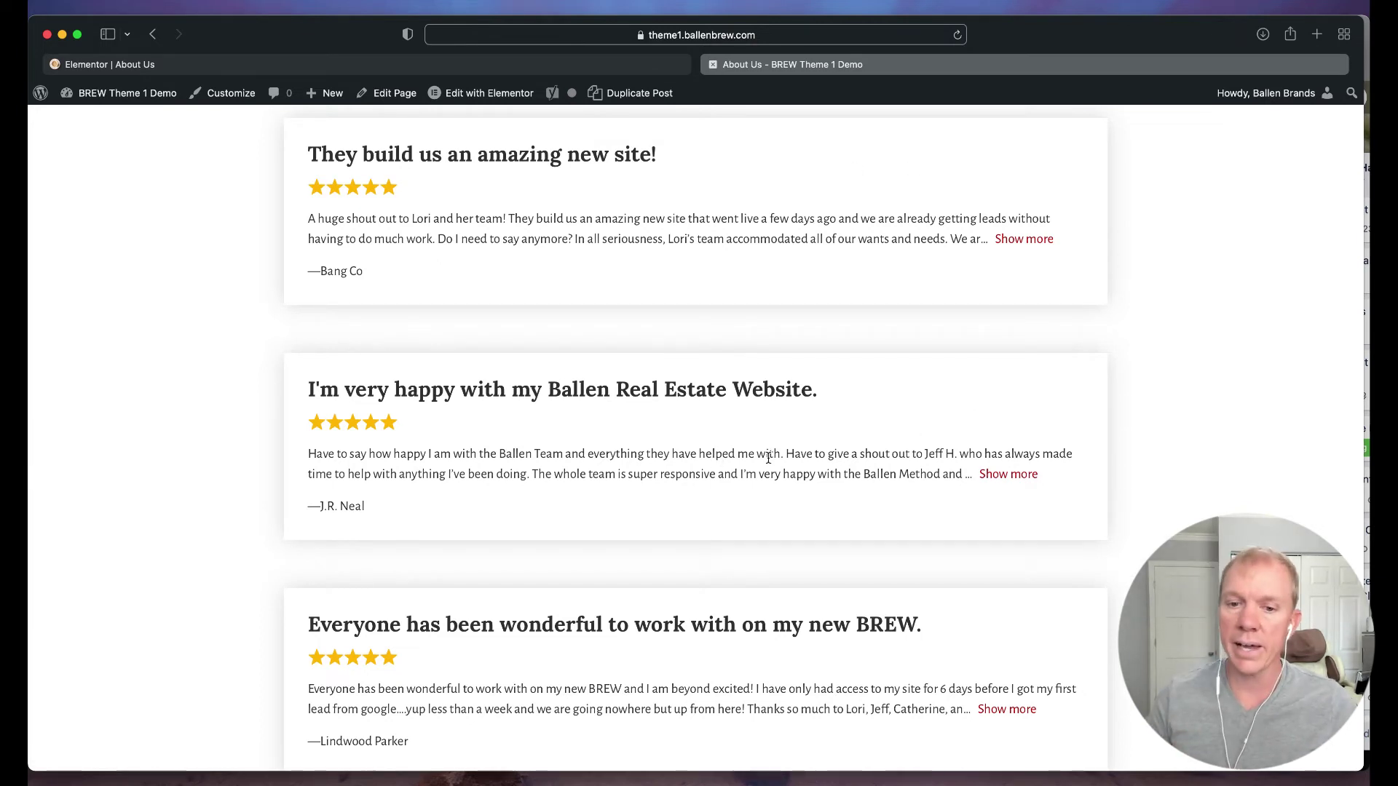
scroll(769, 458, "up", 1)
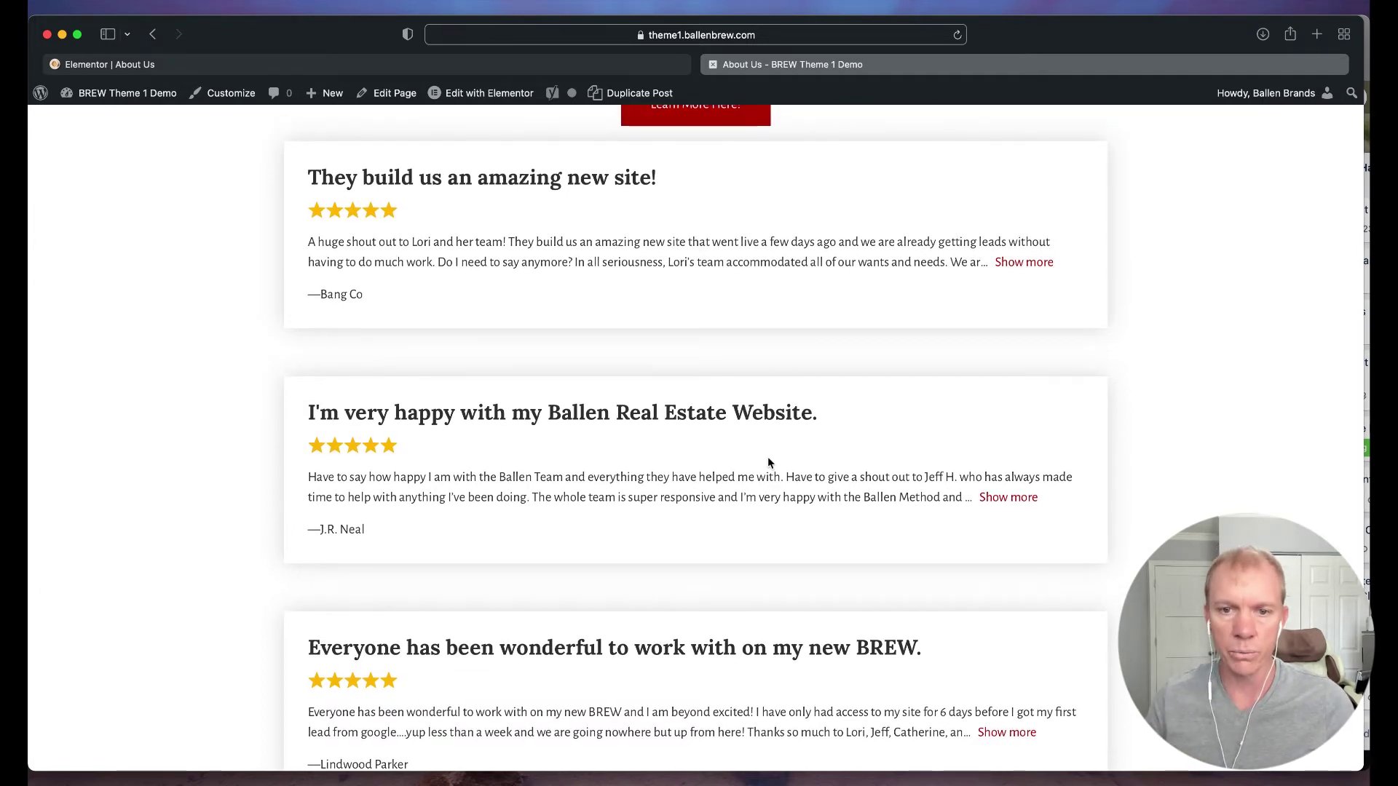
scroll(768, 461, "up", 1)
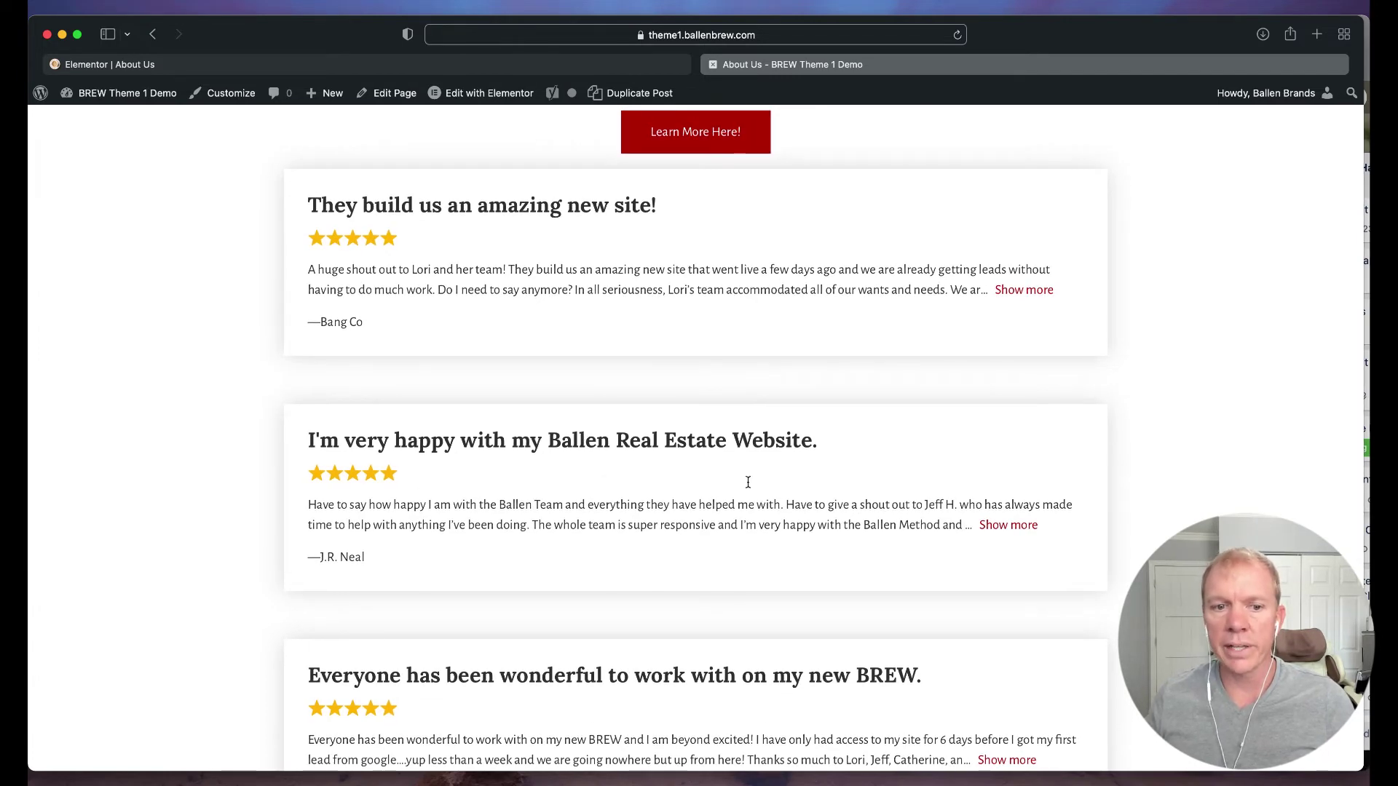
scroll(748, 482, "down", 2)
scroll(748, 482, "up", 6)
scroll(748, 483, "down", 4)
scroll(748, 482, "down", 3)
scroll(748, 482, "up", 15)
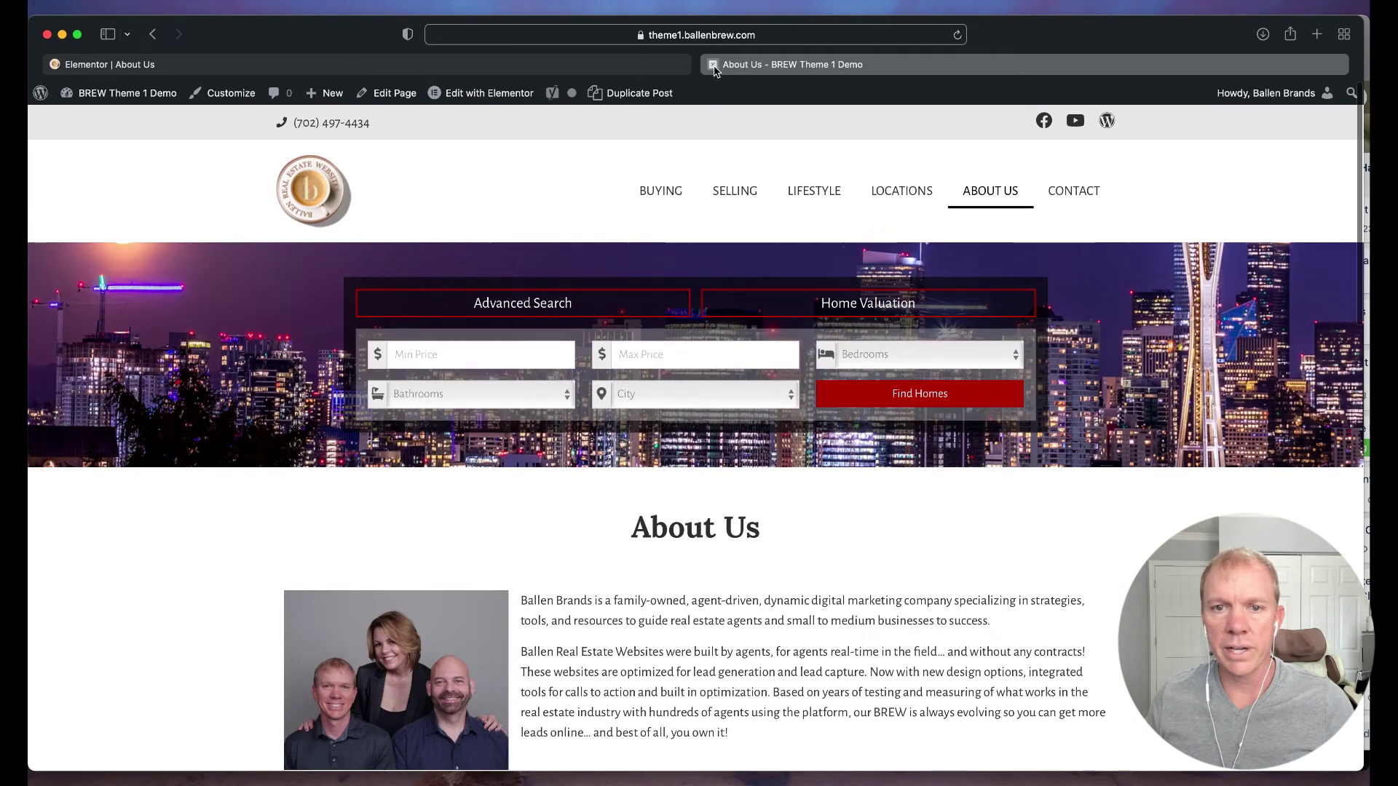
Close the preview, inspect the [site_reviews display="3" hide="date"] shortcode, then request unlinking
left_click(713, 64)
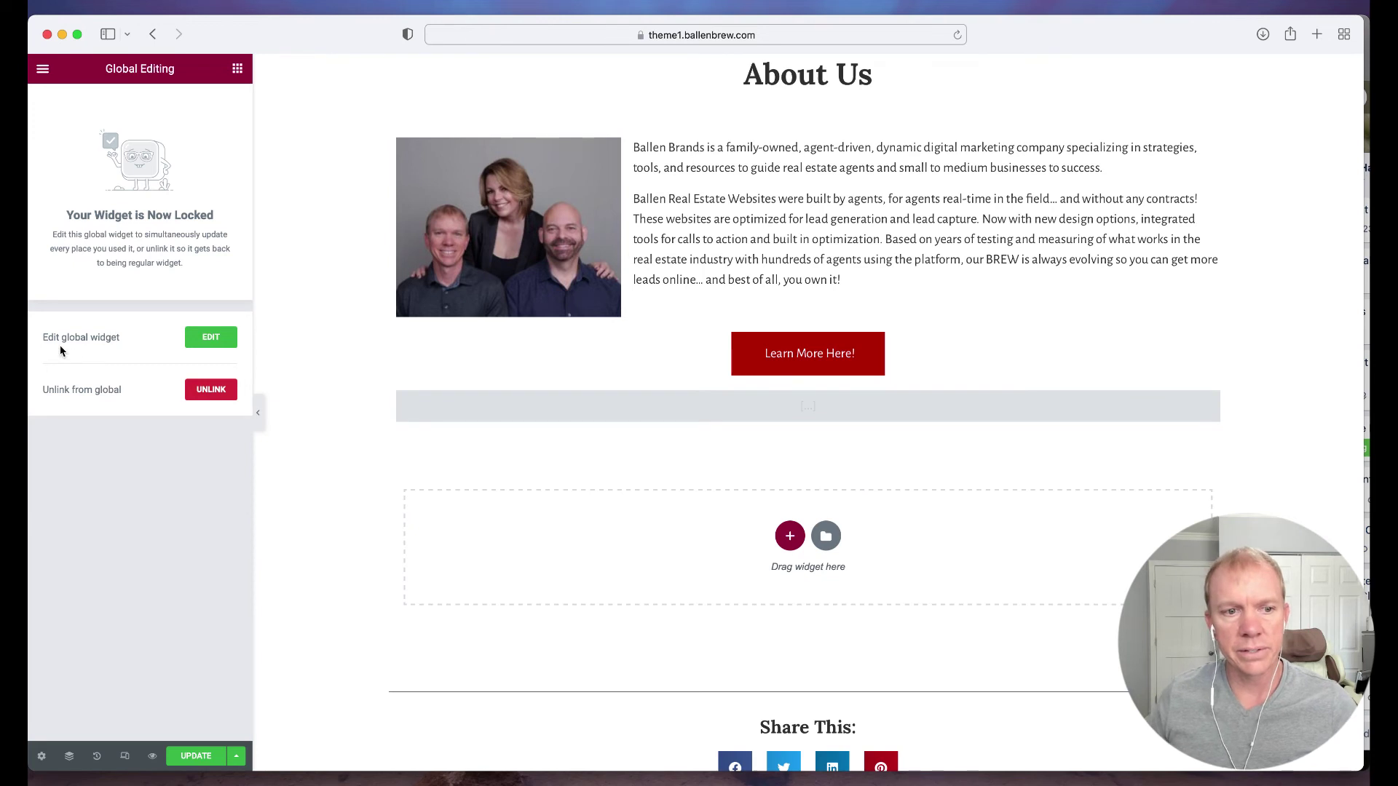
left_click(211, 338)
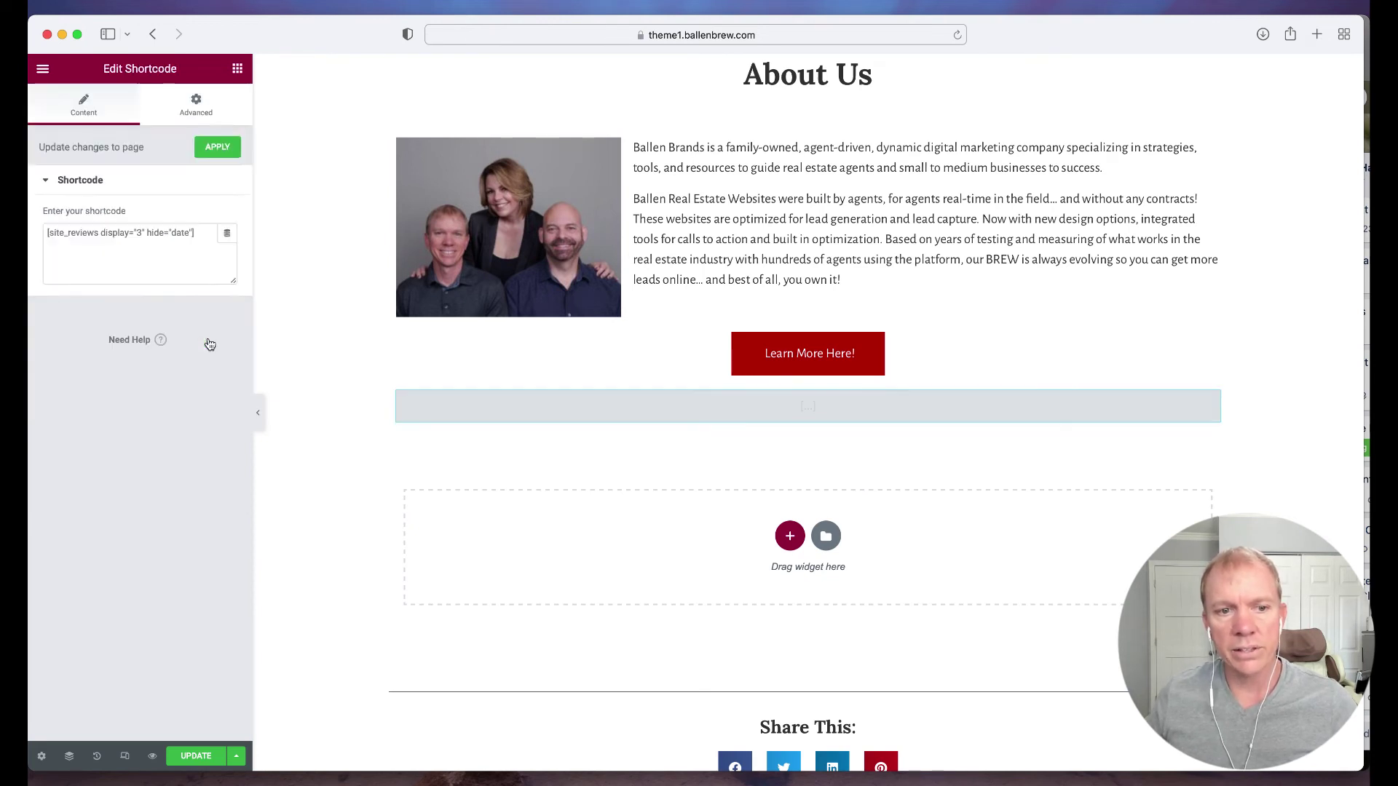
left_click_drag(64, 232, 189, 233)
left_click(200, 233)
left_click_drag(200, 234, 53, 234)
left_click(143, 234)
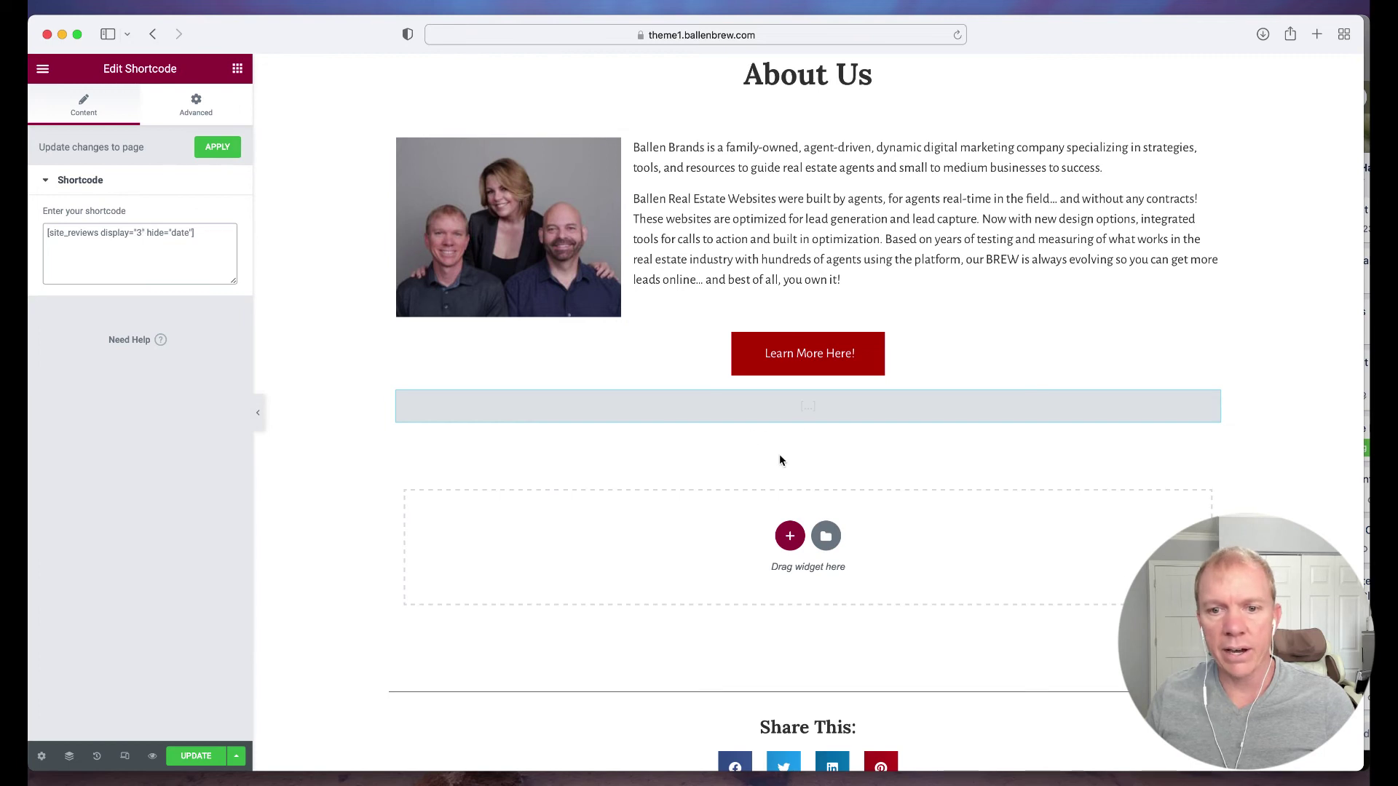
left_click(877, 416)
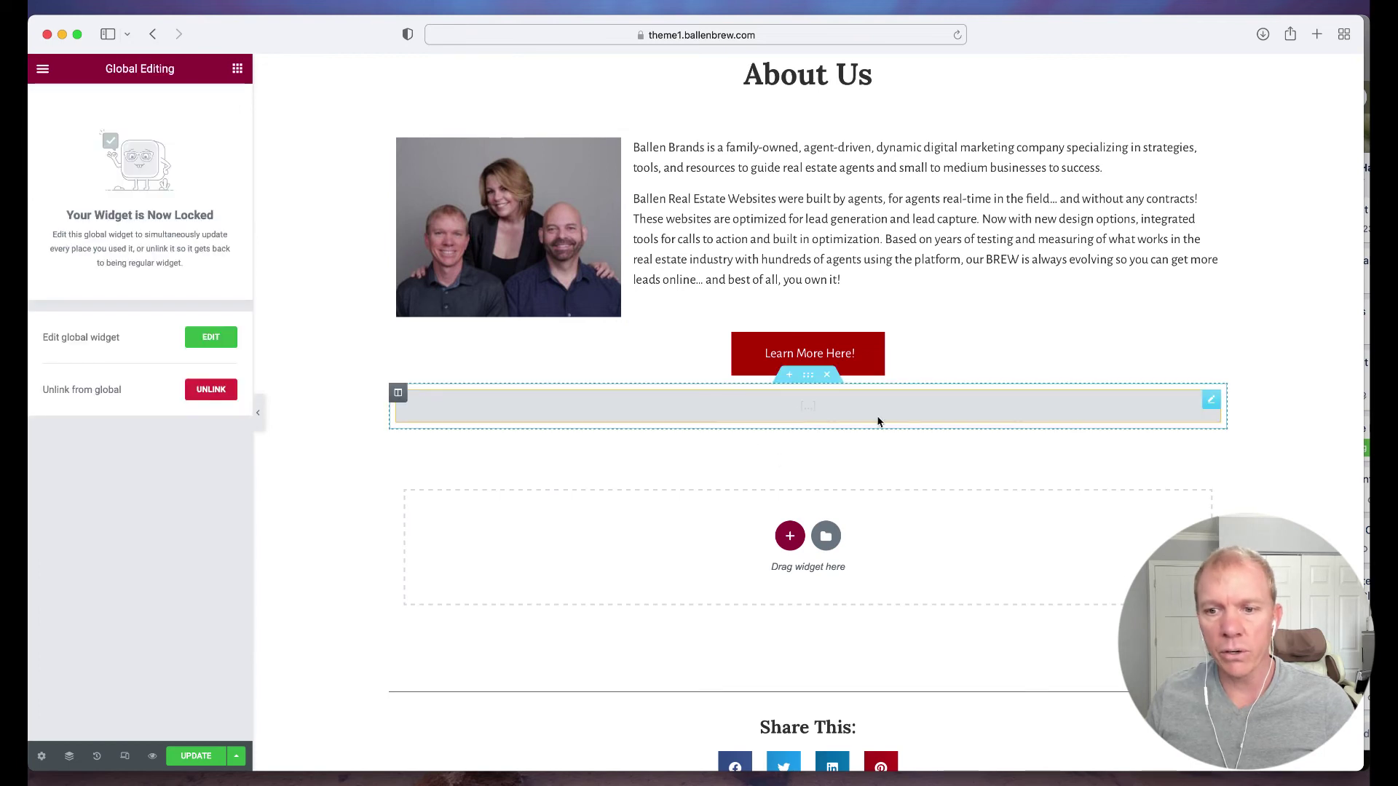
left_click(211, 391)
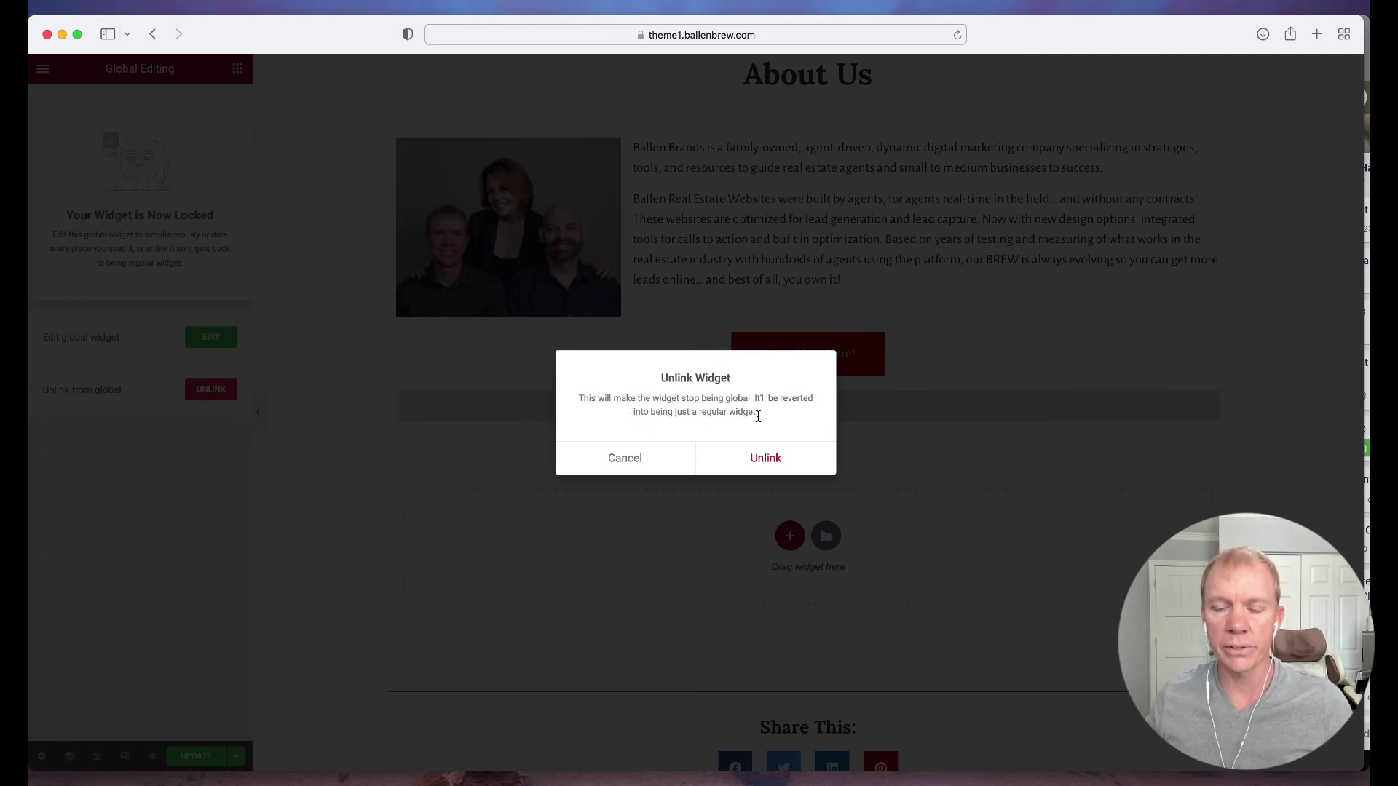
Confirm the unlink and check the five-star reviews below the Learn More Here! button
left_click(761, 459)
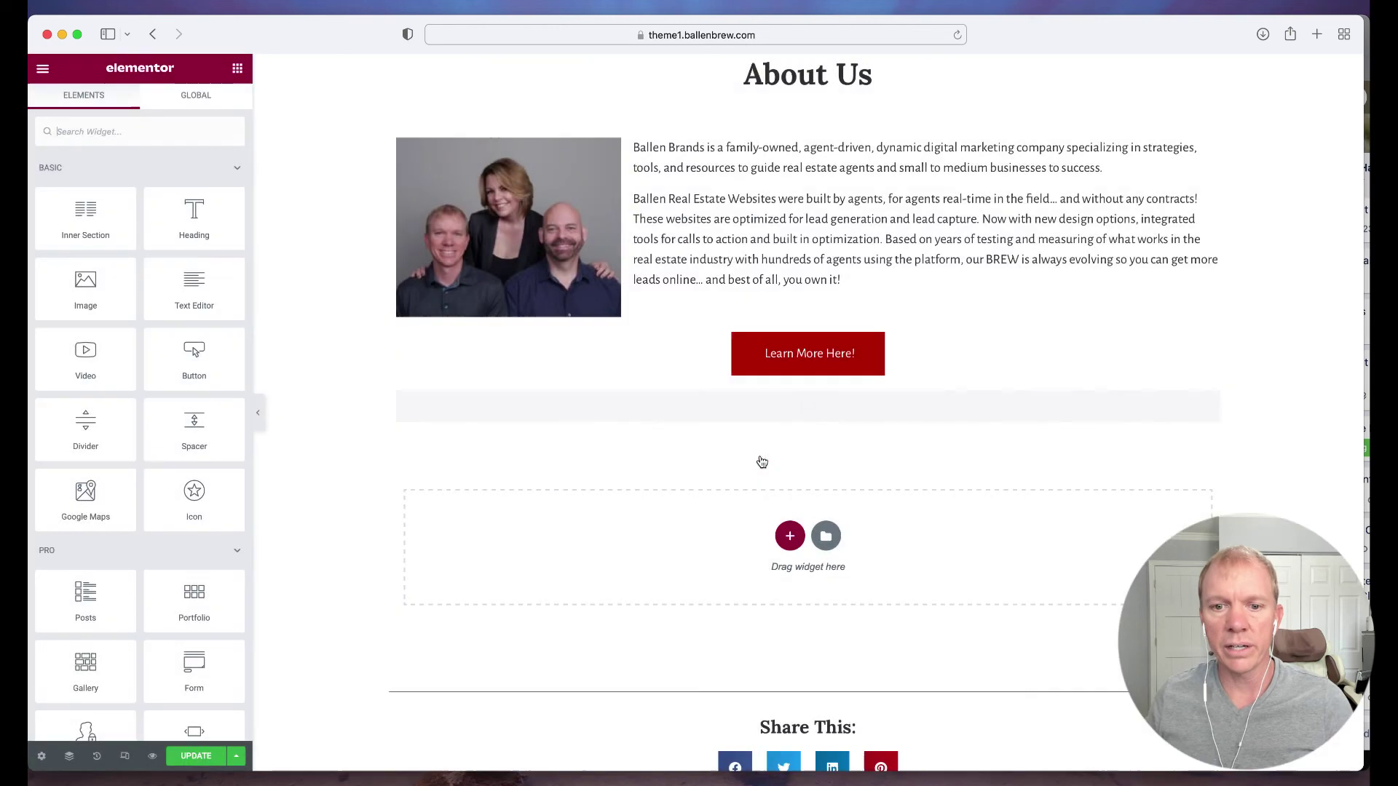
scroll(808, 510, "down", 5)
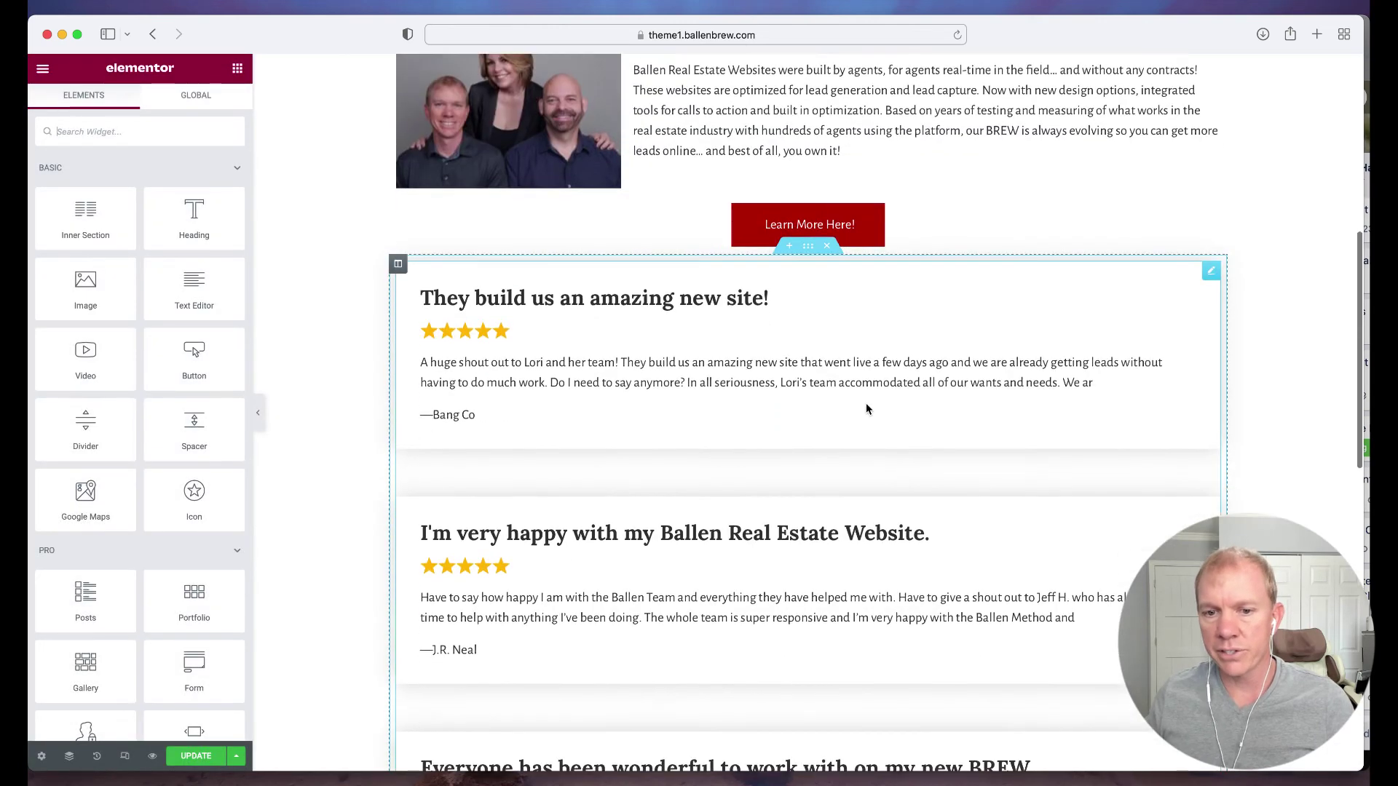
scroll(816, 523, "down", 3)
scroll(887, 530, "down", 4)
scroll(887, 530, "up", 3)
scroll(888, 536, "up", 1)
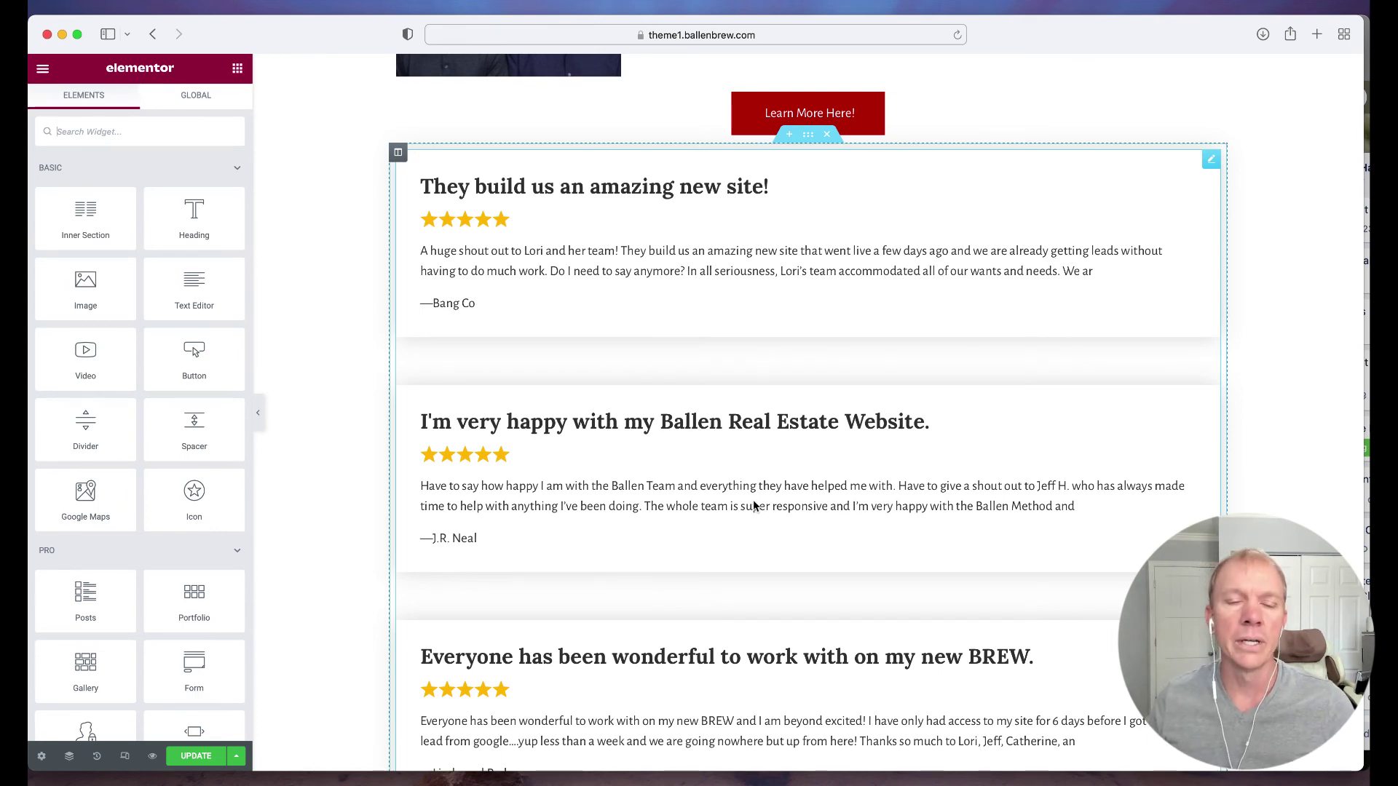
scroll(754, 501, "up", 3)
scroll(754, 502, "up", 3)
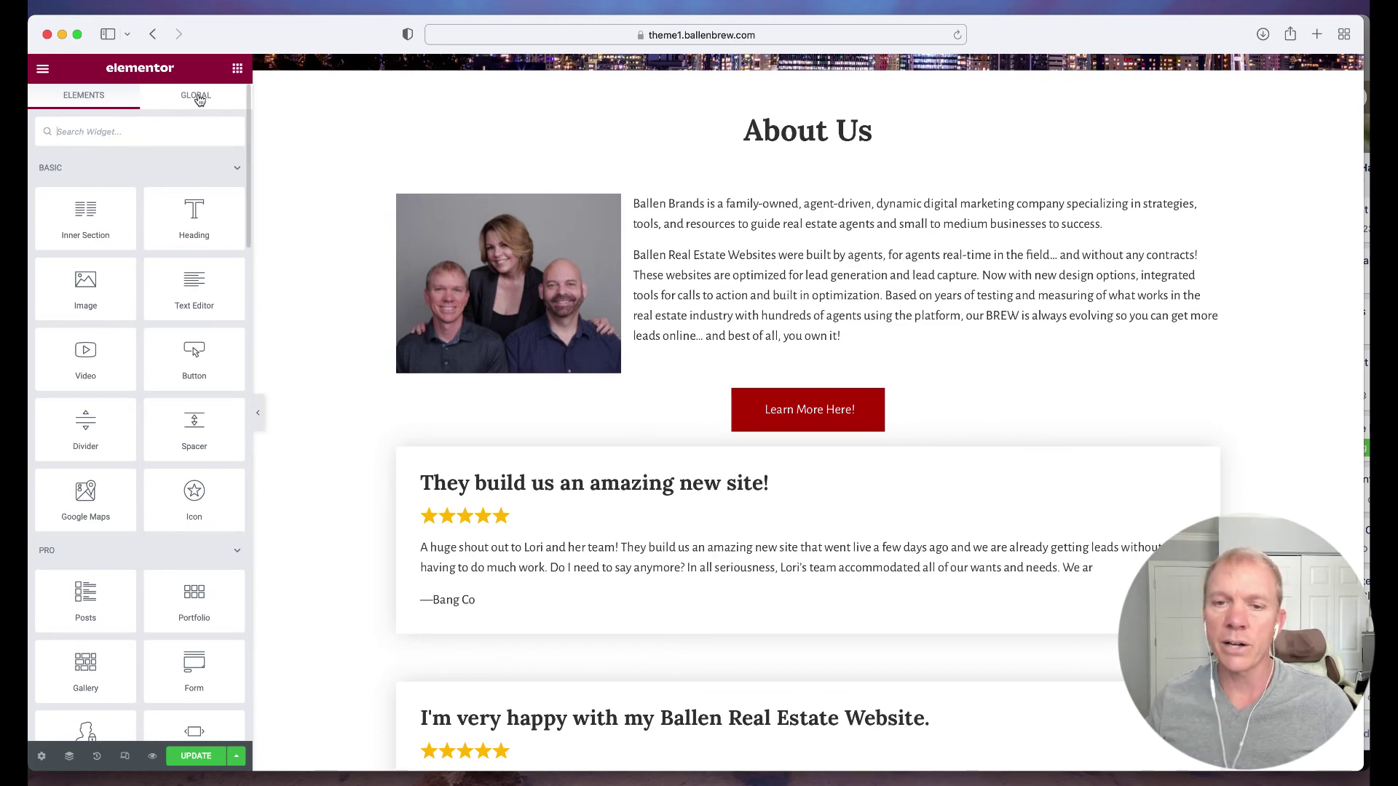
scroll(641, 256, "up", 3)
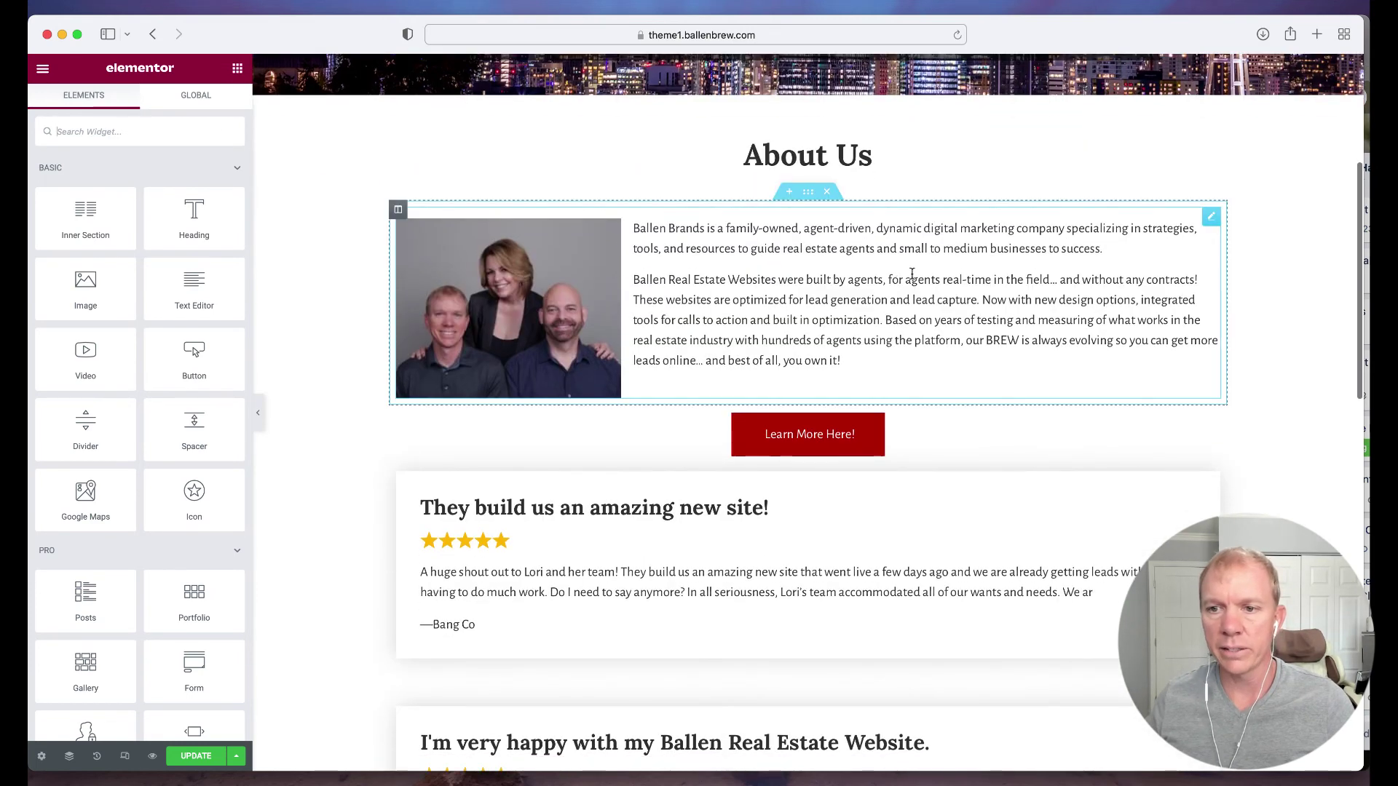
Open the Text Editor settings for the About Us intro block with the team photo and company description
right_click(1211, 217)
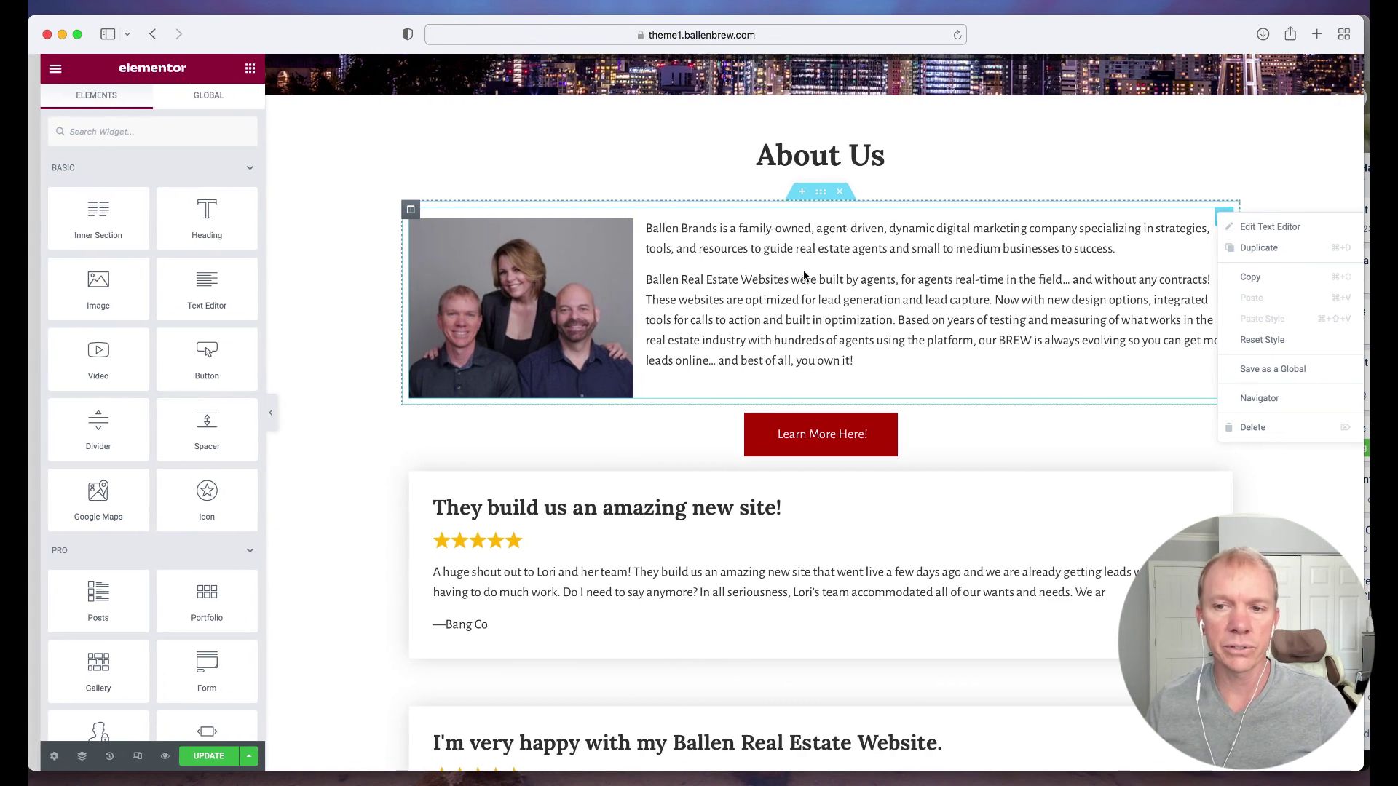
left_click(804, 275)
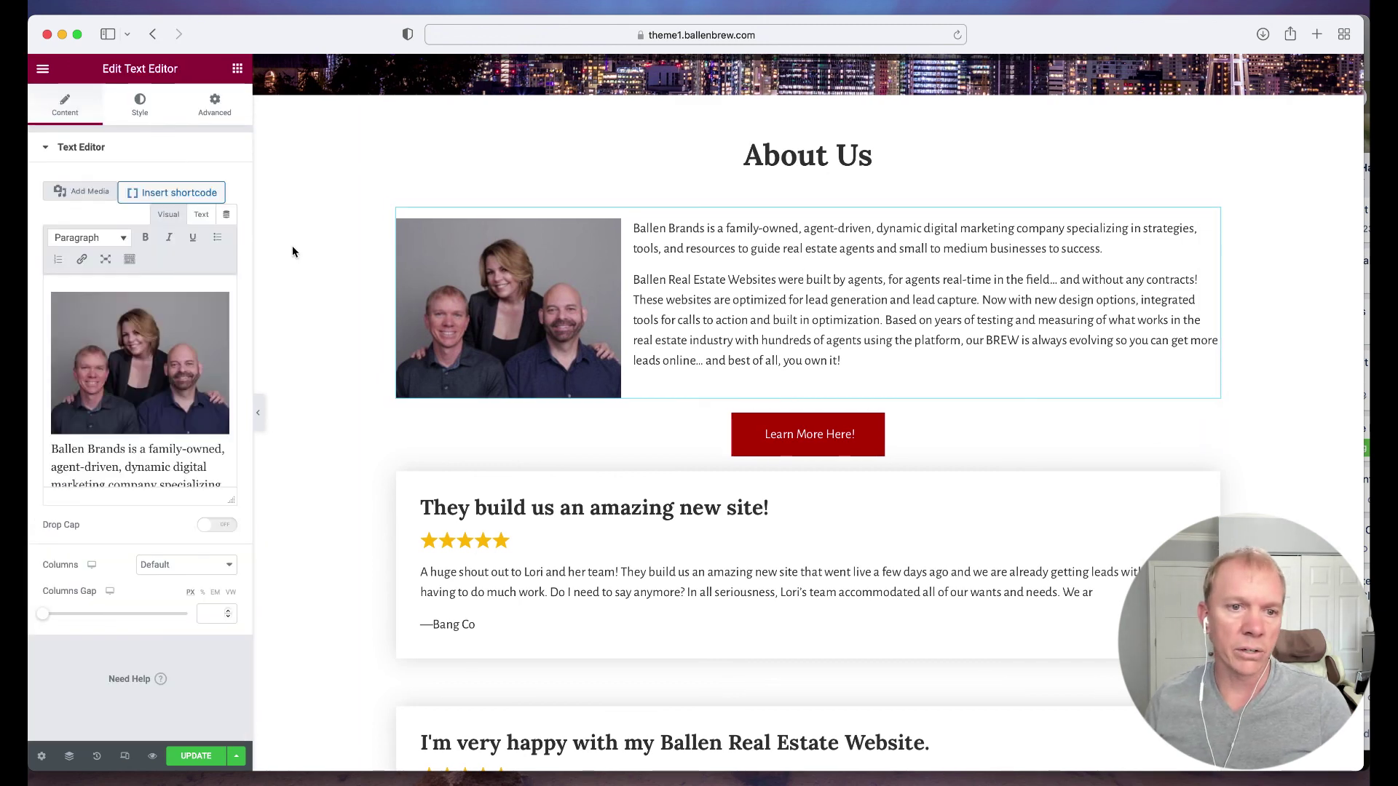
scroll(338, 243, "up", 3)
scroll(339, 249, "up", 3)
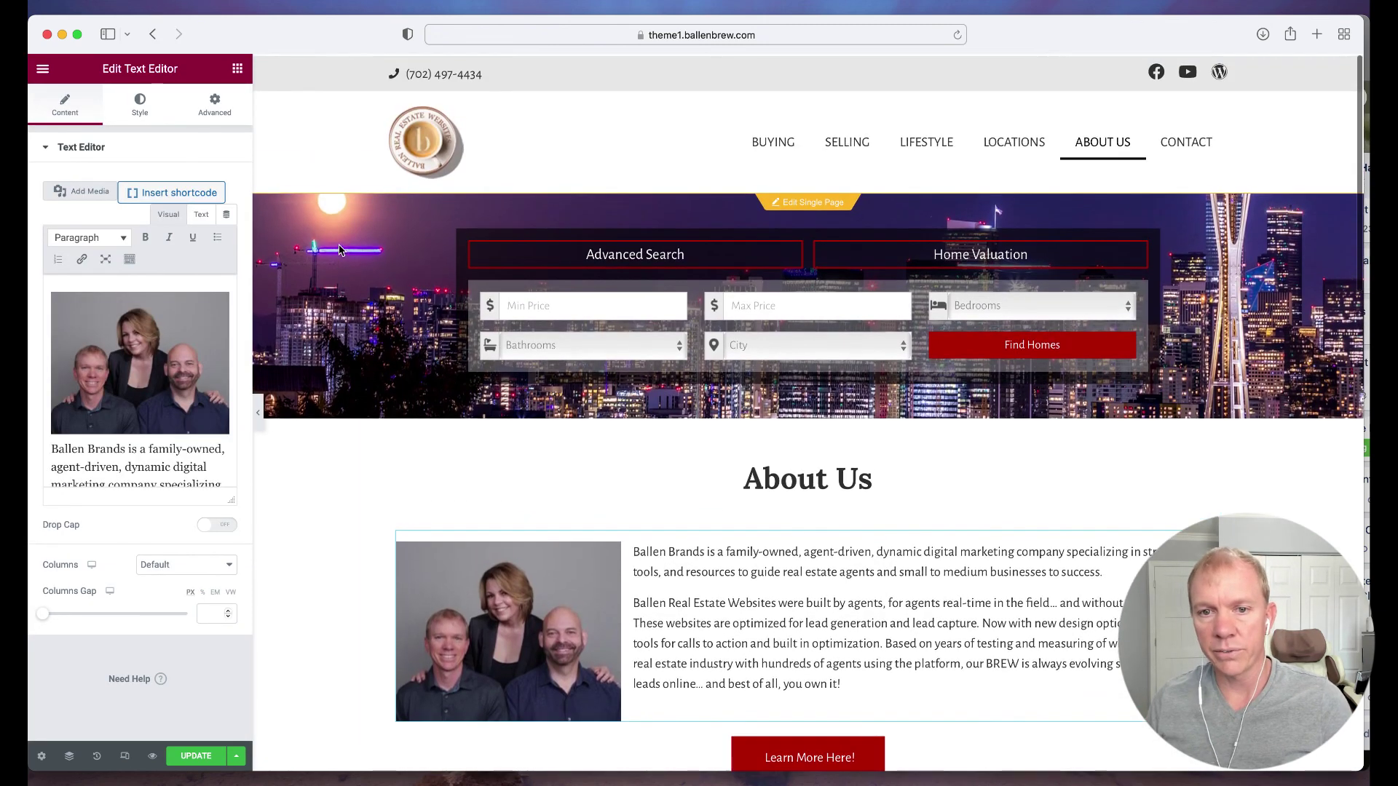